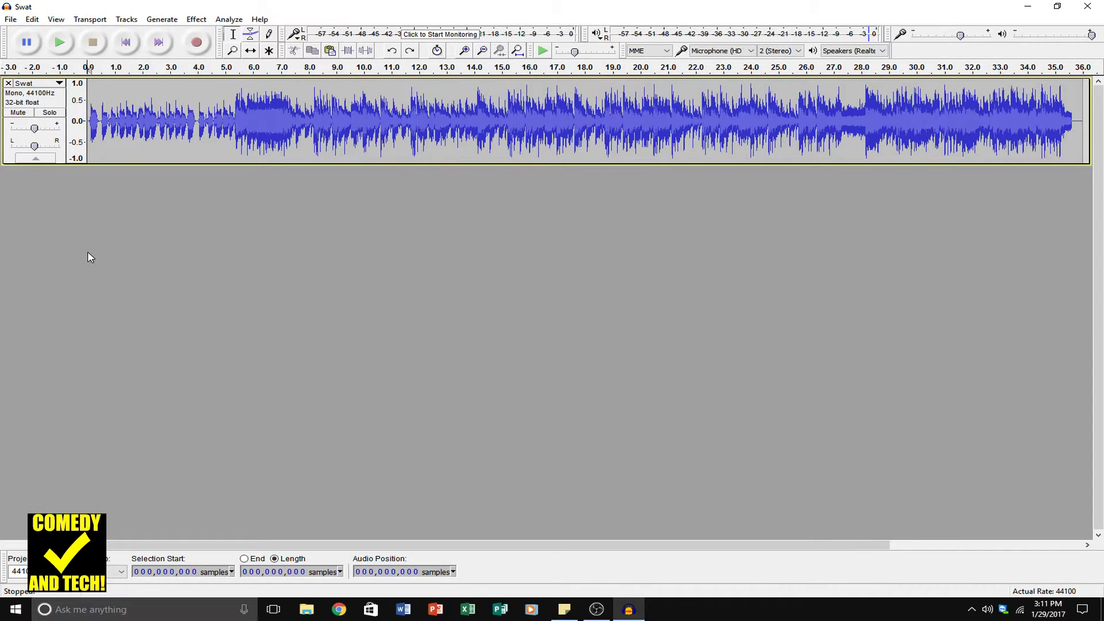
- Preview the Swat track, then amplify the whole track by -3 dB
{"action": "key", "text": "space"}
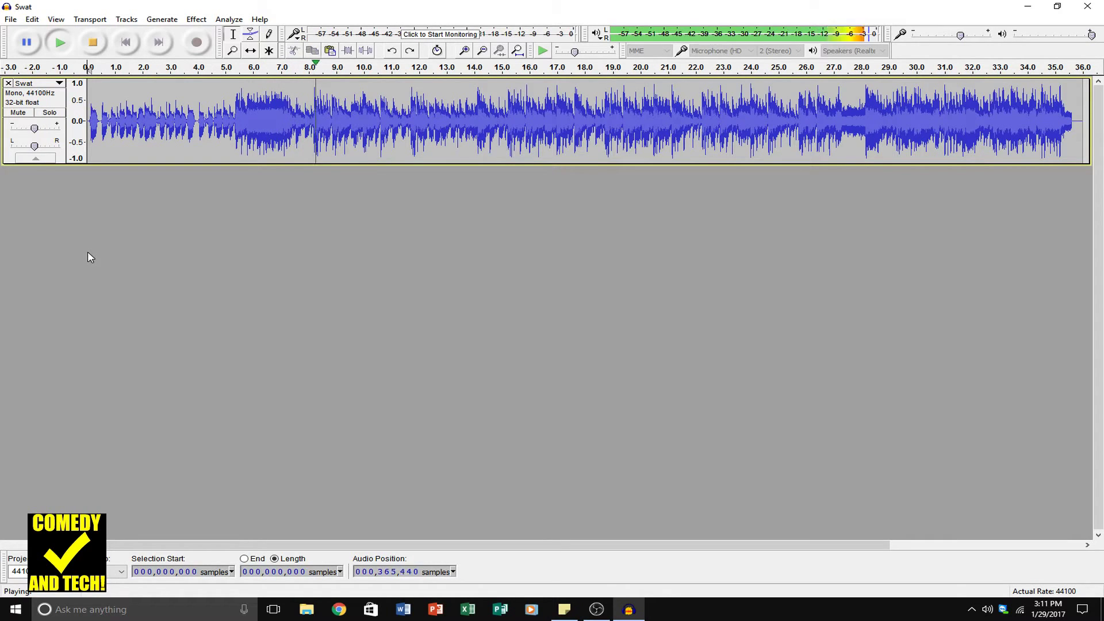
{"action": "key", "text": "space"}
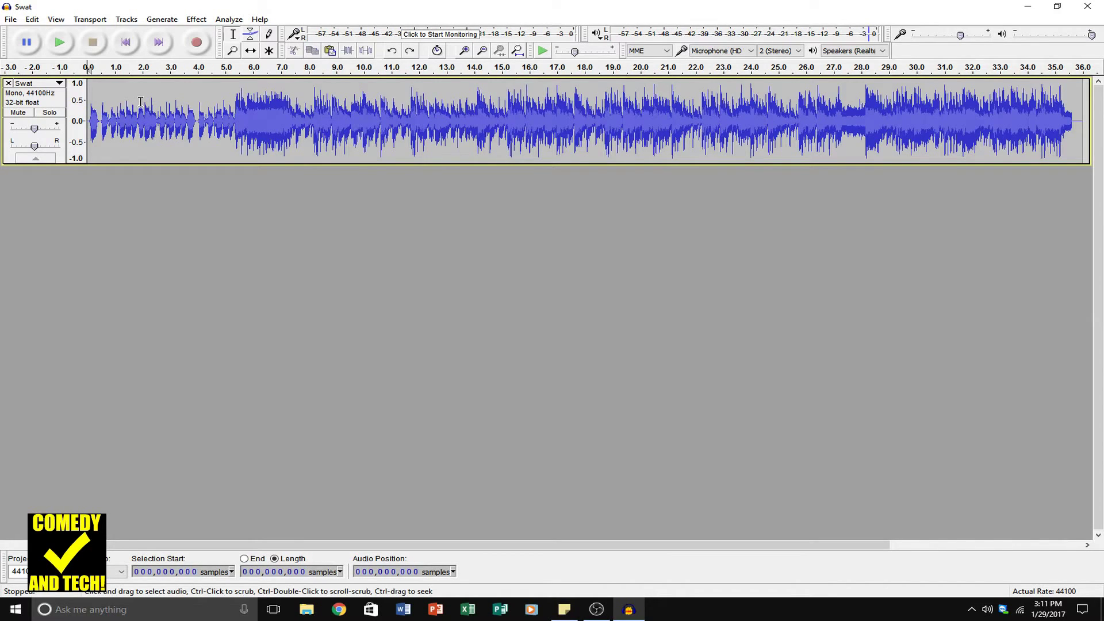
{"action": "key", "text": "ctrl+a"}
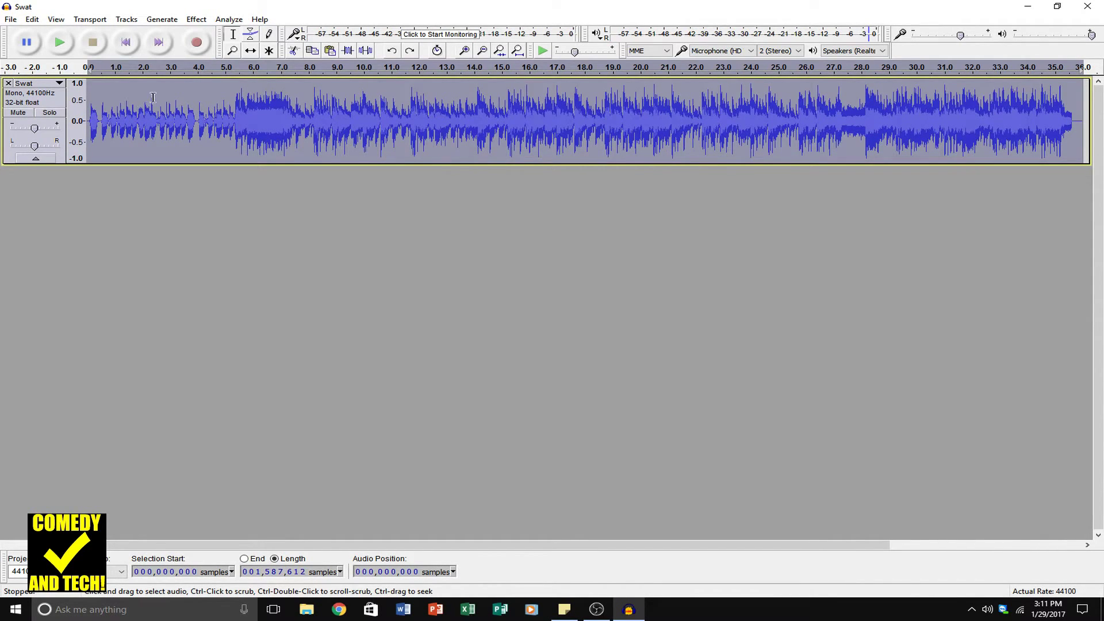
{"action": "left_click", "coordinate": [196, 20]}
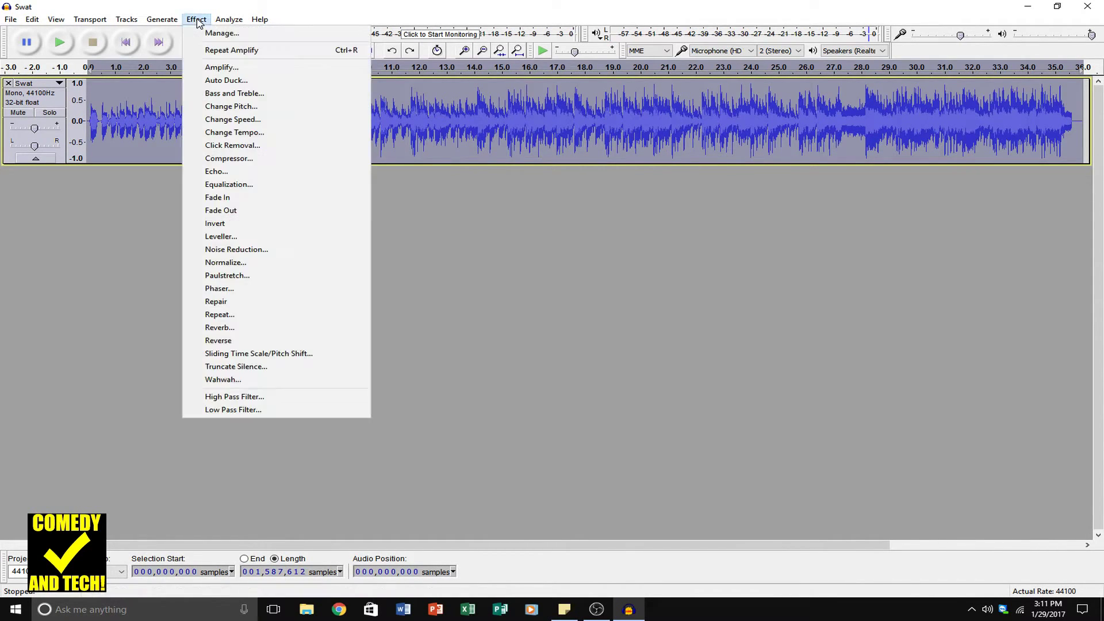
{"action": "left_click", "coordinate": [220, 68]}
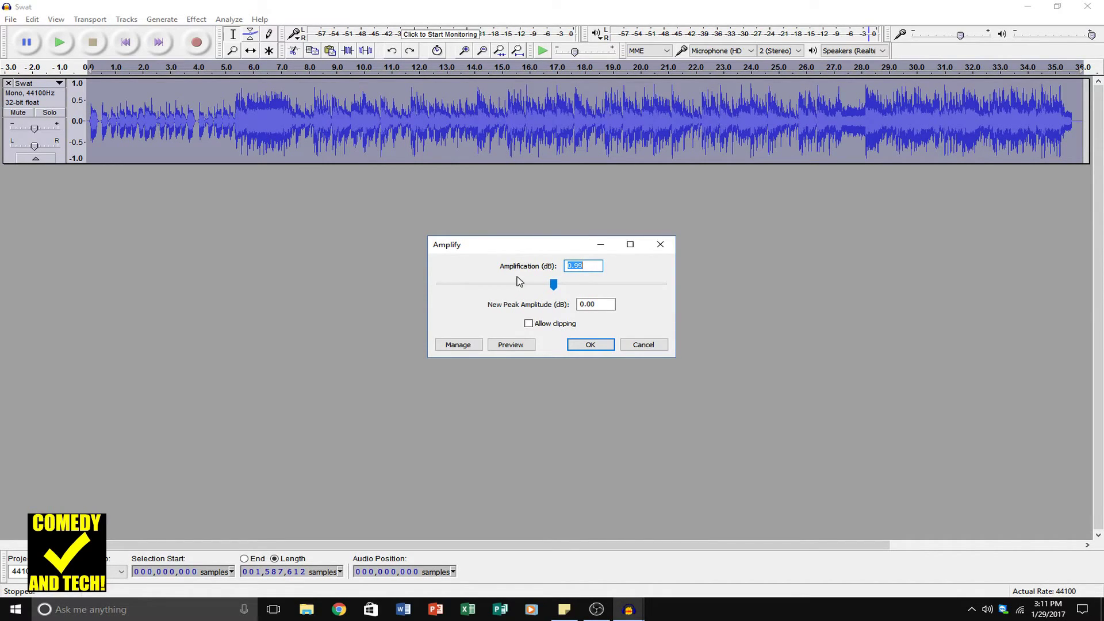
{"action": "type", "text": "-"}
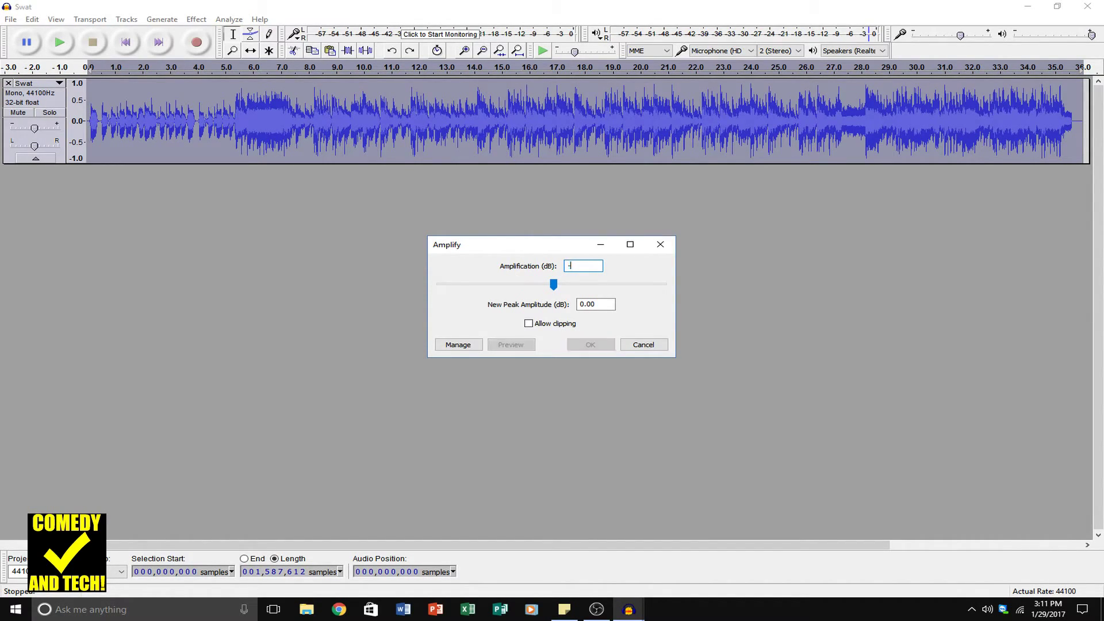
{"action": "type", "text": "3"}
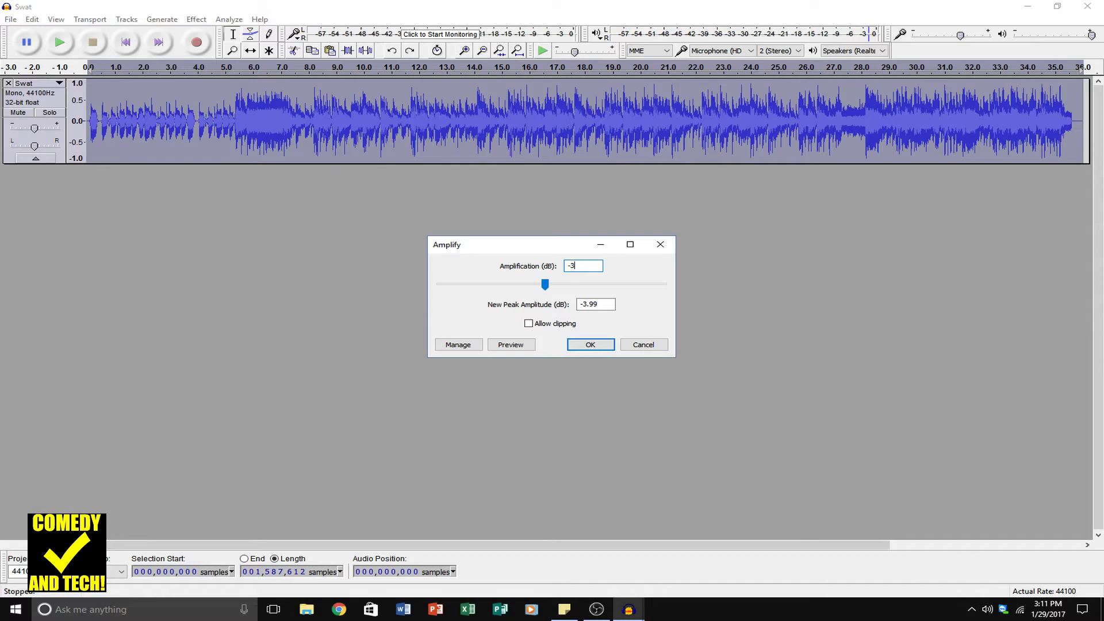
{"action": "left_click", "coordinate": [588, 345]}
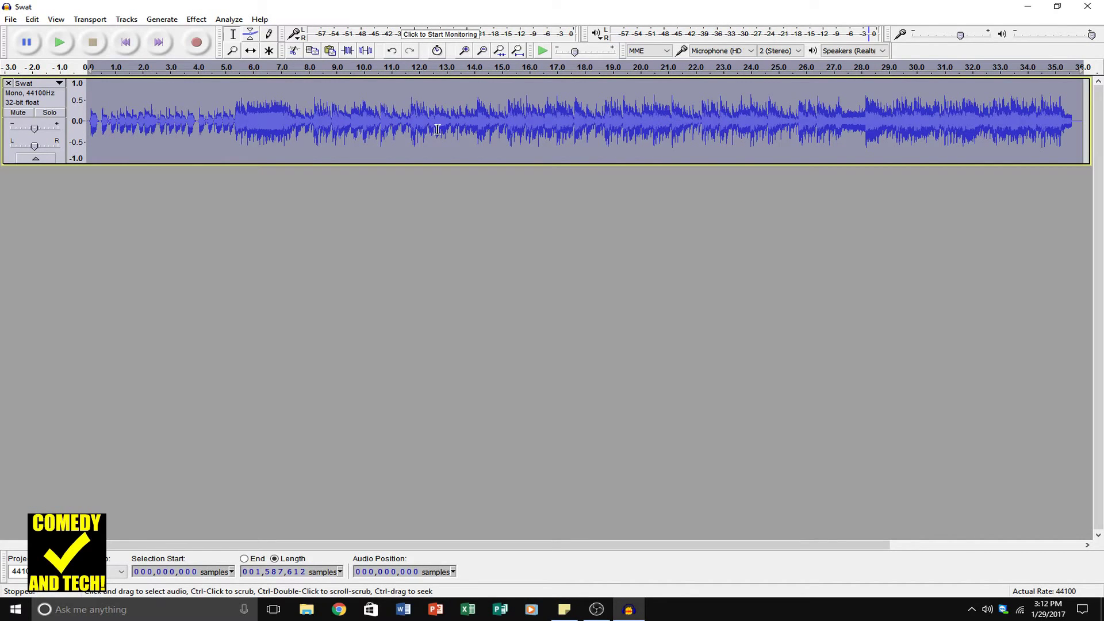
- Duplicate the Swat track, setting the top copy to Left Channel and the bottom to Right Channel
{"action": "left_click", "coordinate": [332, 239]}
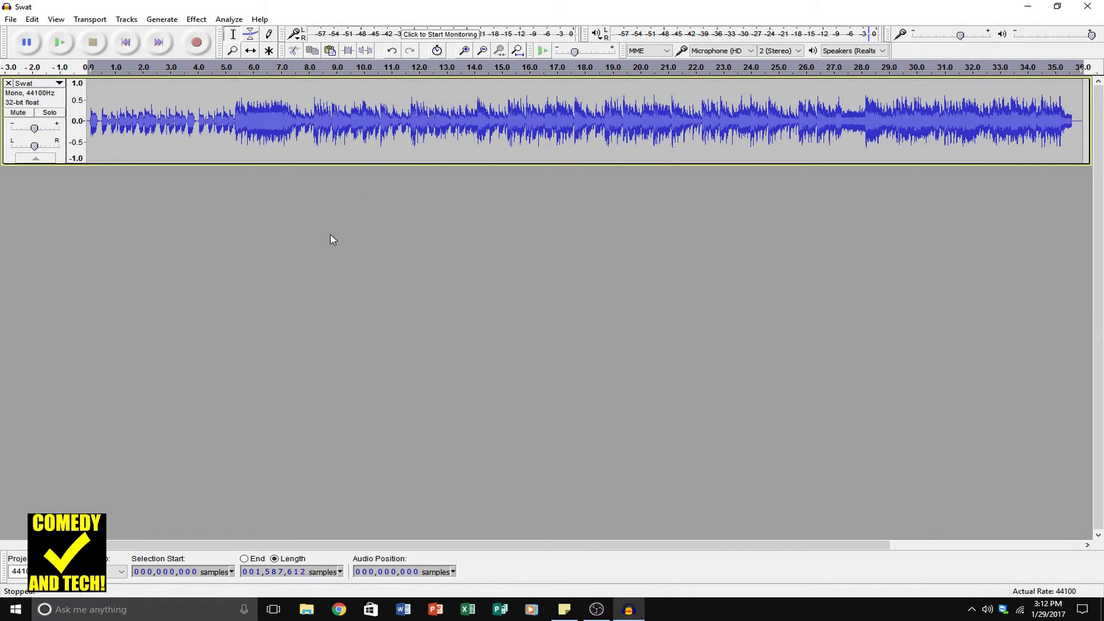
{"action": "key", "text": "ctrl+d"}
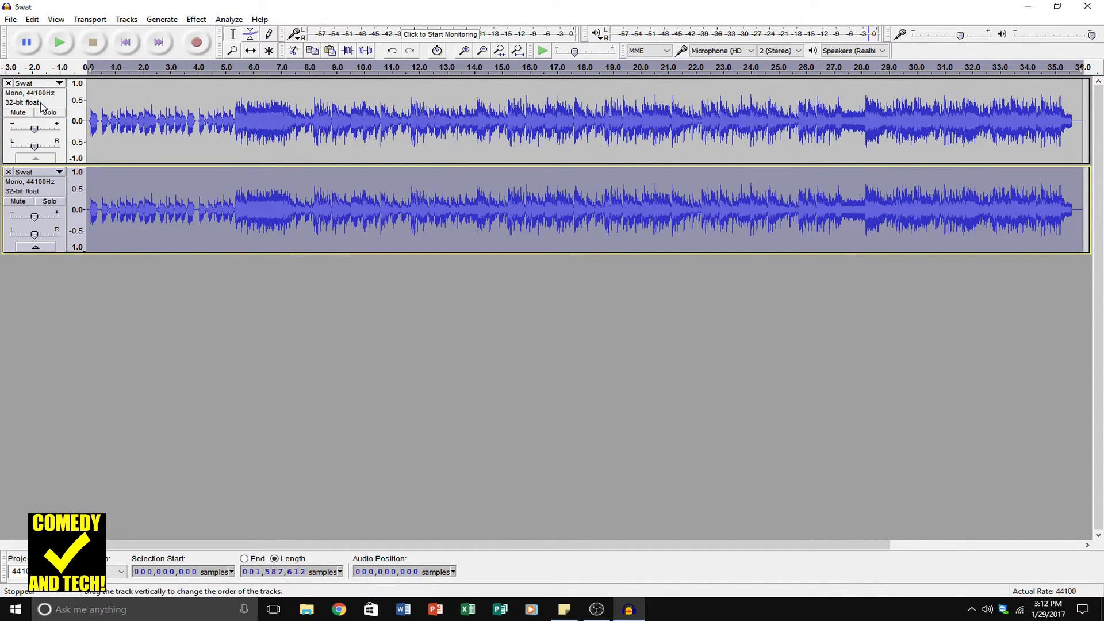
{"action": "left_click", "coordinate": [38, 84]}
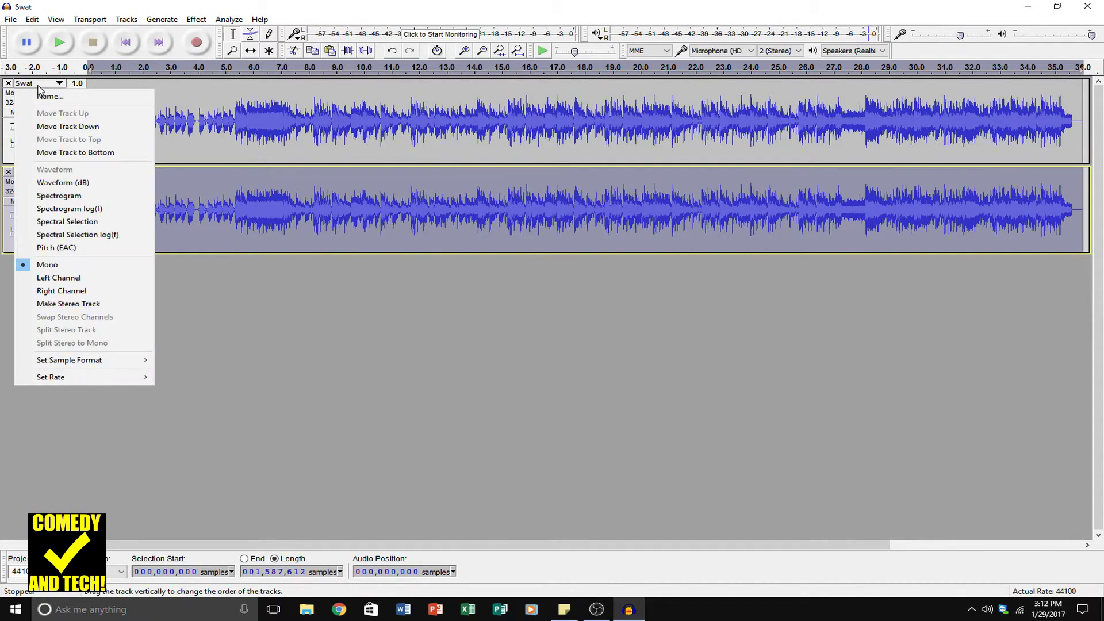
{"action": "left_click", "coordinate": [58, 278]}
{"action": "left_click", "coordinate": [31, 176]}
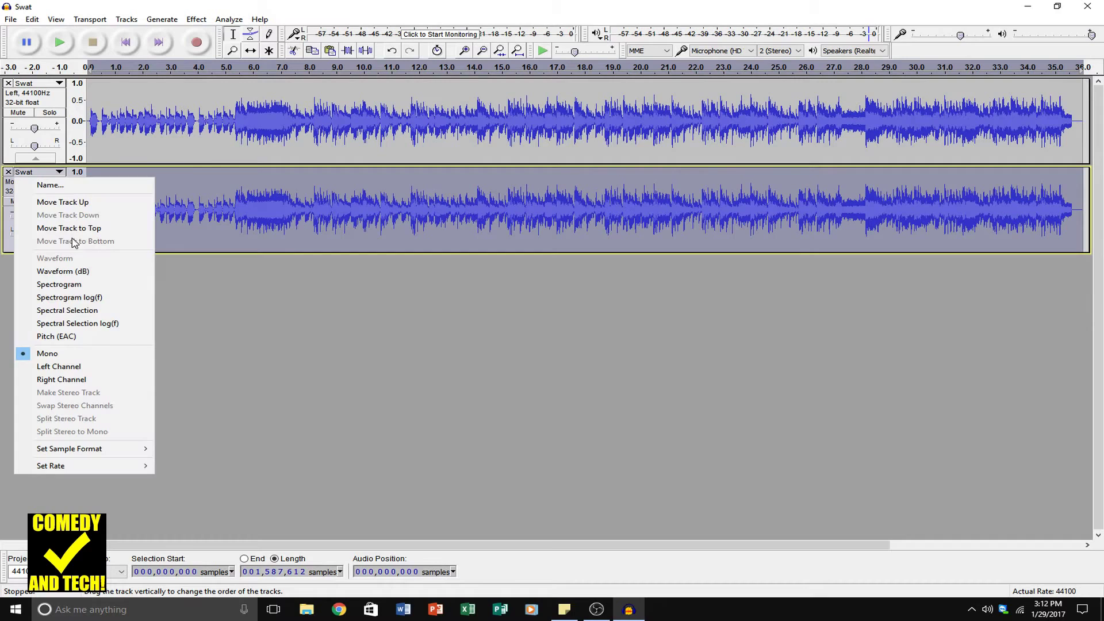
{"action": "left_click", "coordinate": [60, 377]}
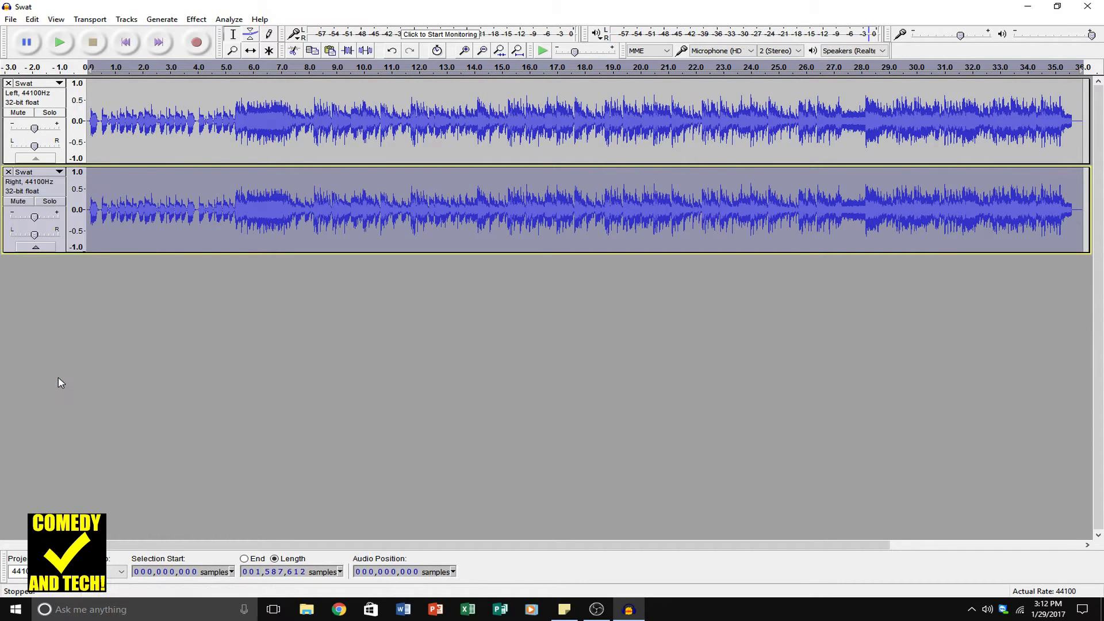
{"action": "left_click", "coordinate": [90, 242]}
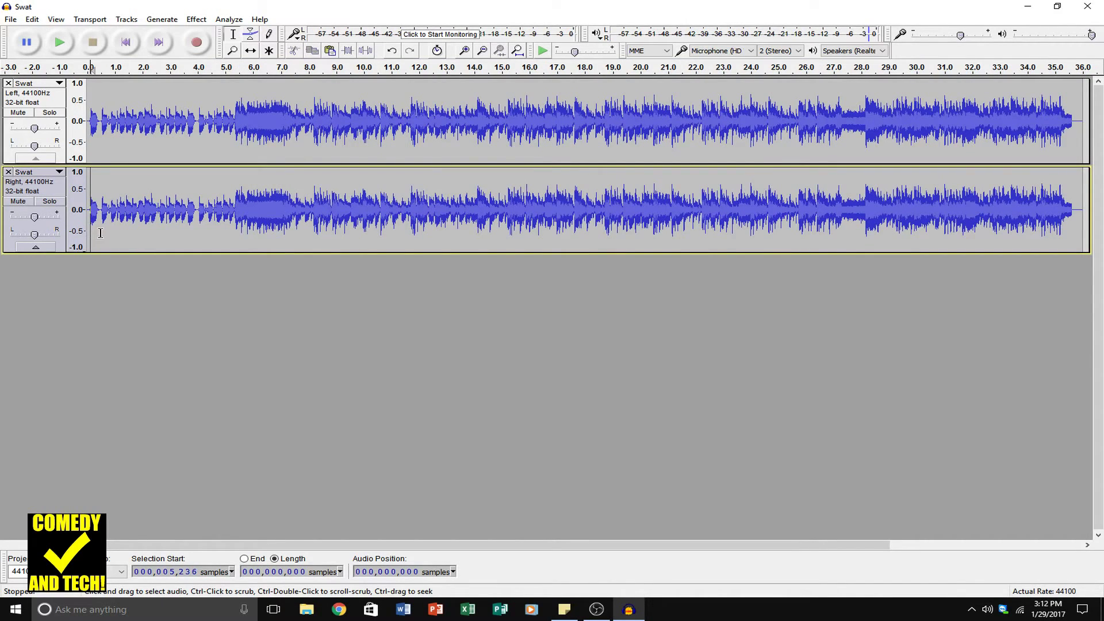
- Insert 0.010 seconds of silence at the right track's start and play back the offset pair
{"action": "left_click", "coordinate": [159, 19]}
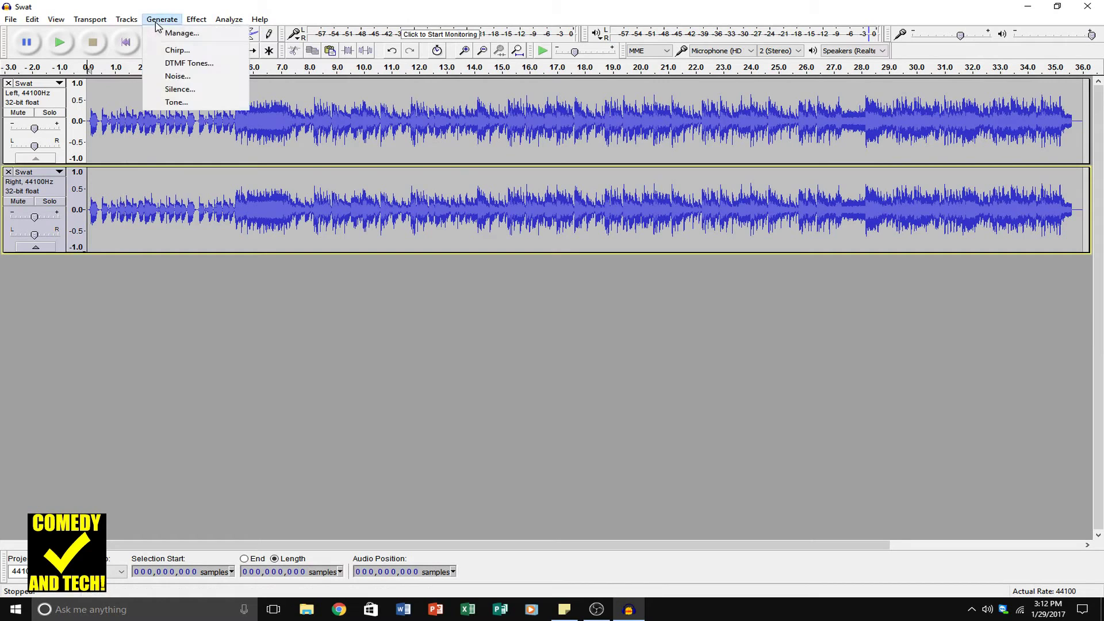
{"action": "left_click", "coordinate": [180, 89]}
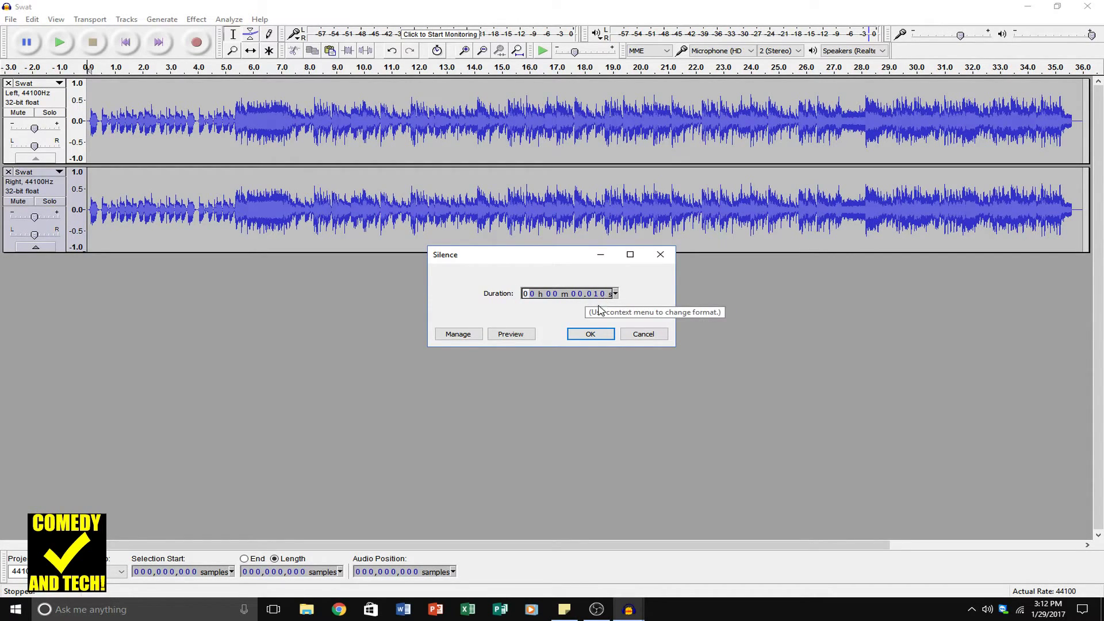
{"action": "left_click", "coordinate": [592, 334]}
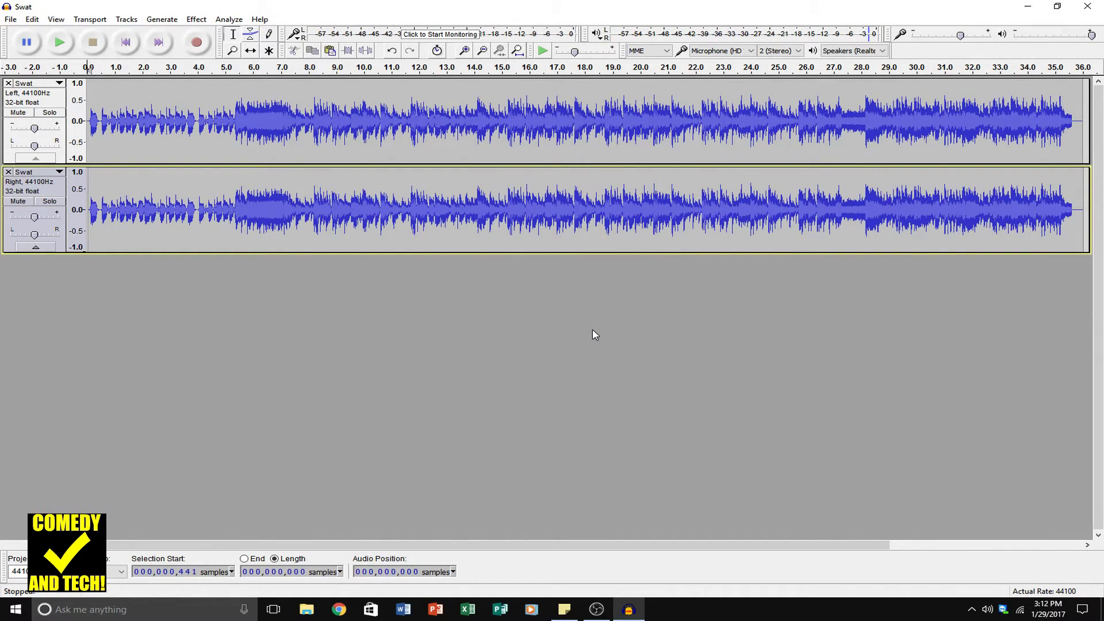
{"action": "key", "text": "space"}
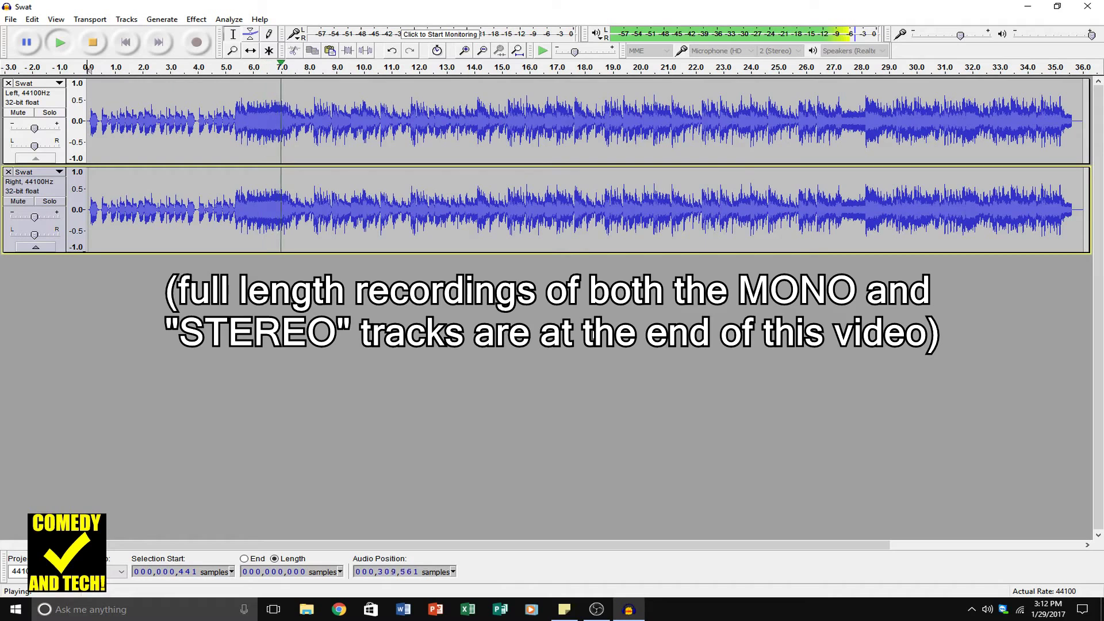
{"action": "key", "text": "space"}
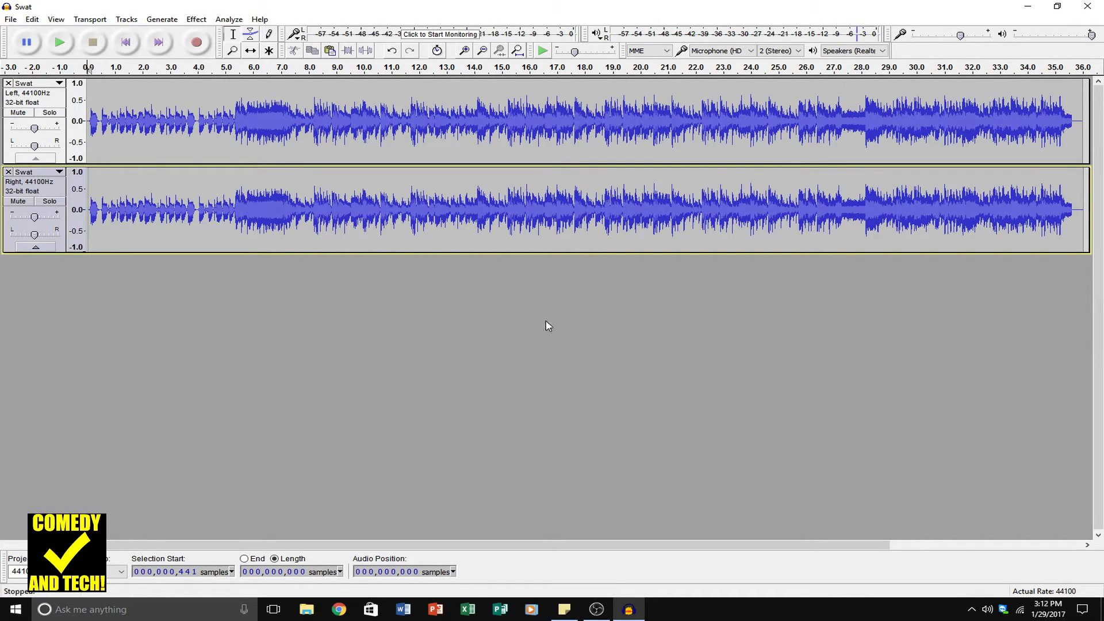
- Apply a 100 Hz high-pass filter with 48 dB rolloff to the whole left-channel track
{"action": "left_click", "coordinate": [202, 125]}
{"action": "double_click", "coordinate": [203, 125]}
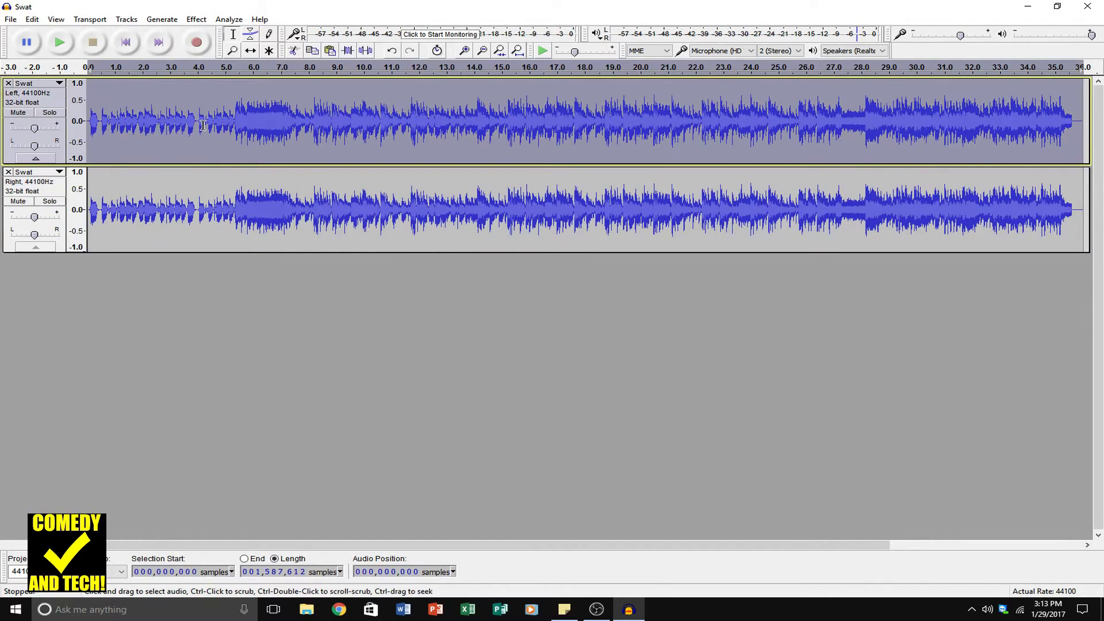
{"action": "left_click", "coordinate": [198, 20]}
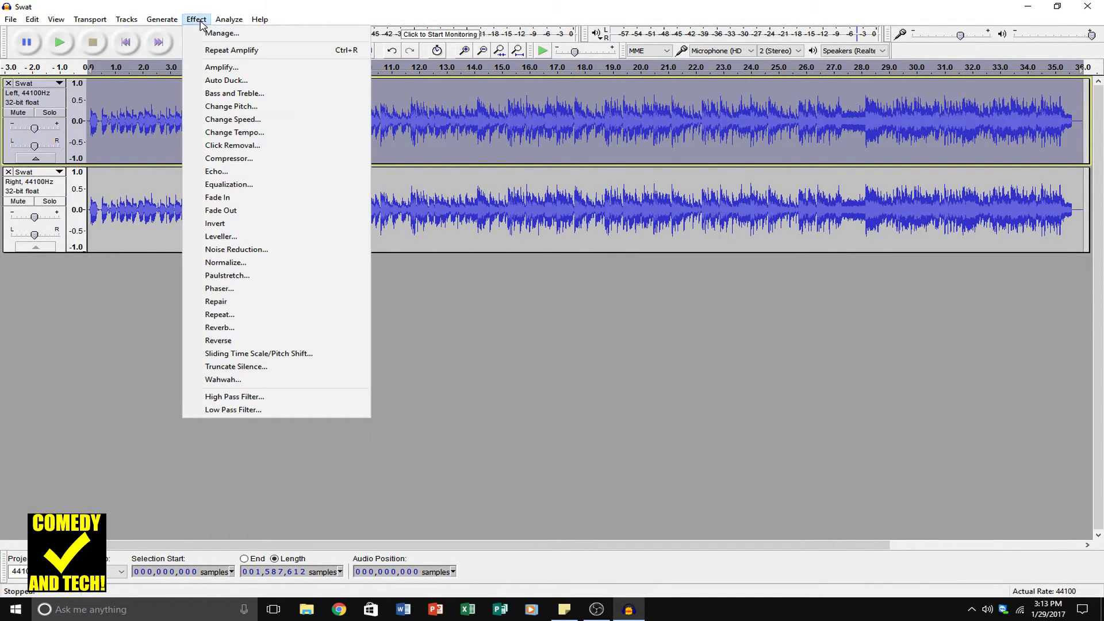
{"action": "left_click", "coordinate": [237, 397]}
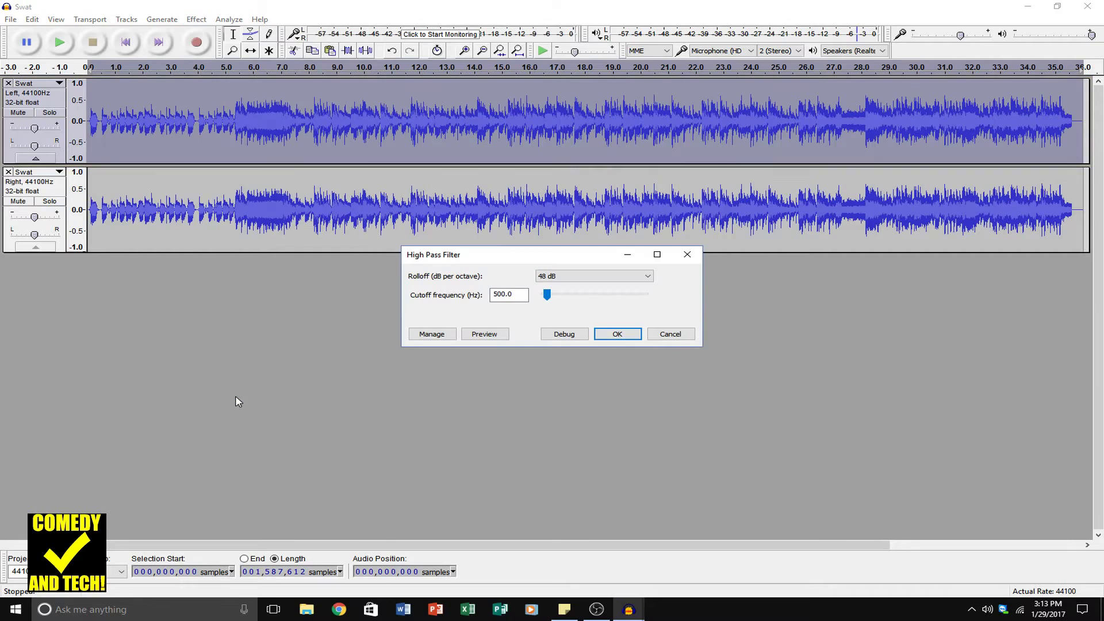
{"action": "double_click", "coordinate": [522, 296]}
{"action": "type", "text": "100"}
{"action": "left_click", "coordinate": [607, 336]}
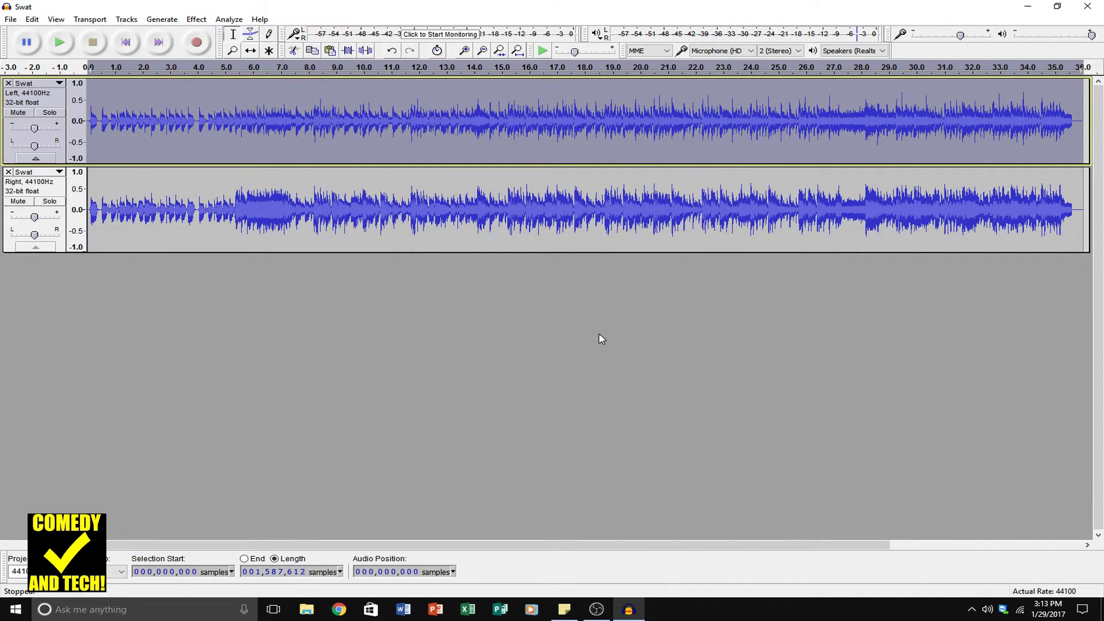
- Apply an 8000 Hz low-pass filter with 6 dB rolloff to the right-channel track
{"action": "left_click", "coordinate": [189, 217]}
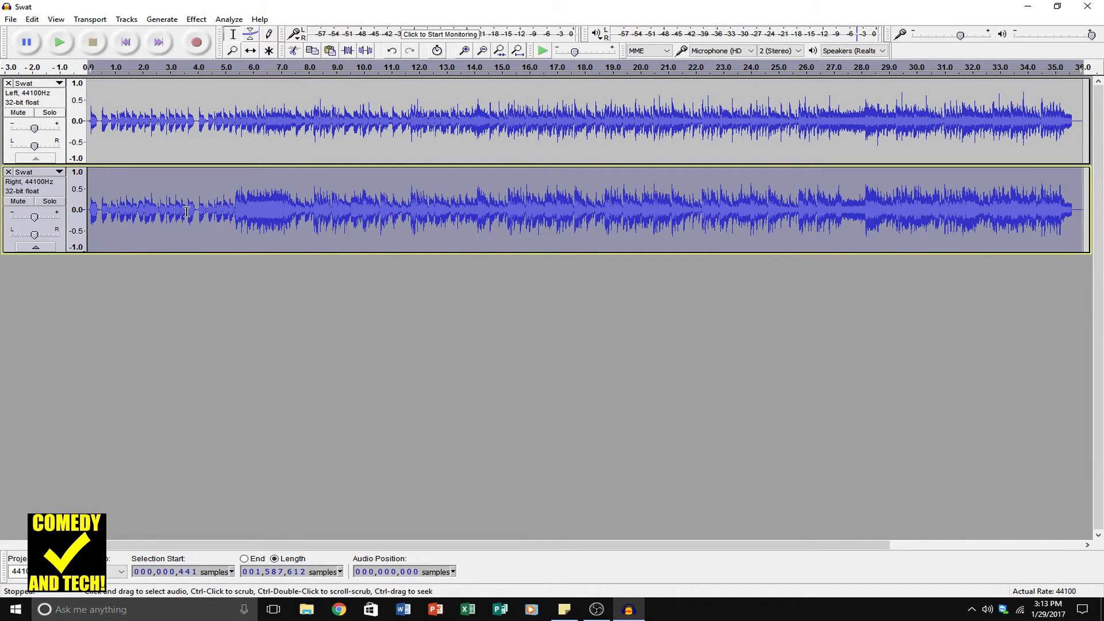
{"action": "left_click", "coordinate": [196, 19]}
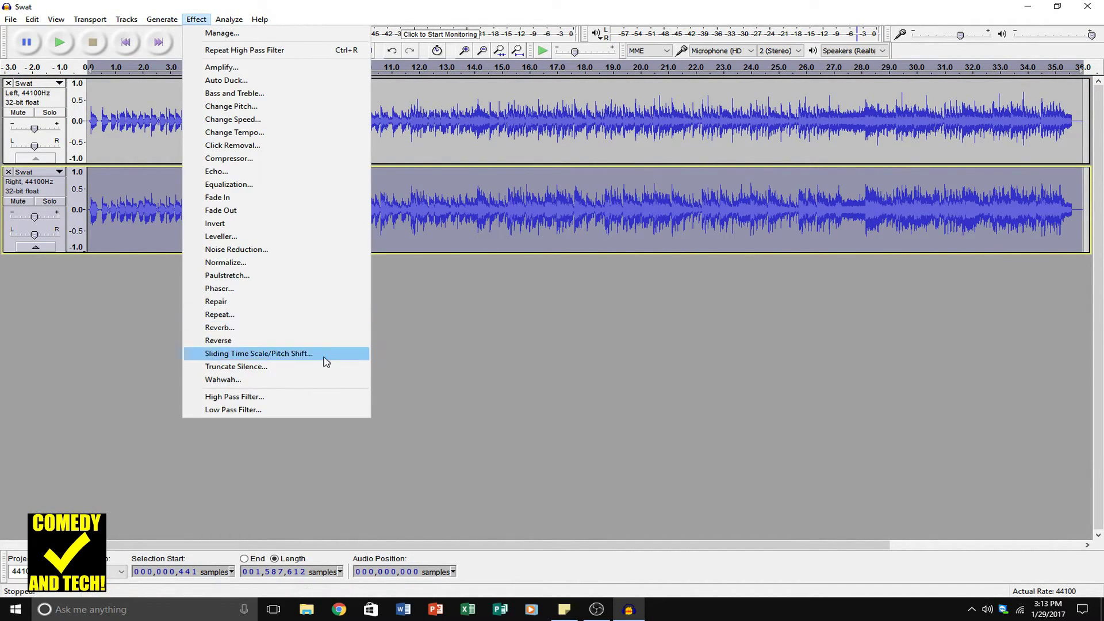
{"action": "left_click", "coordinate": [298, 409]}
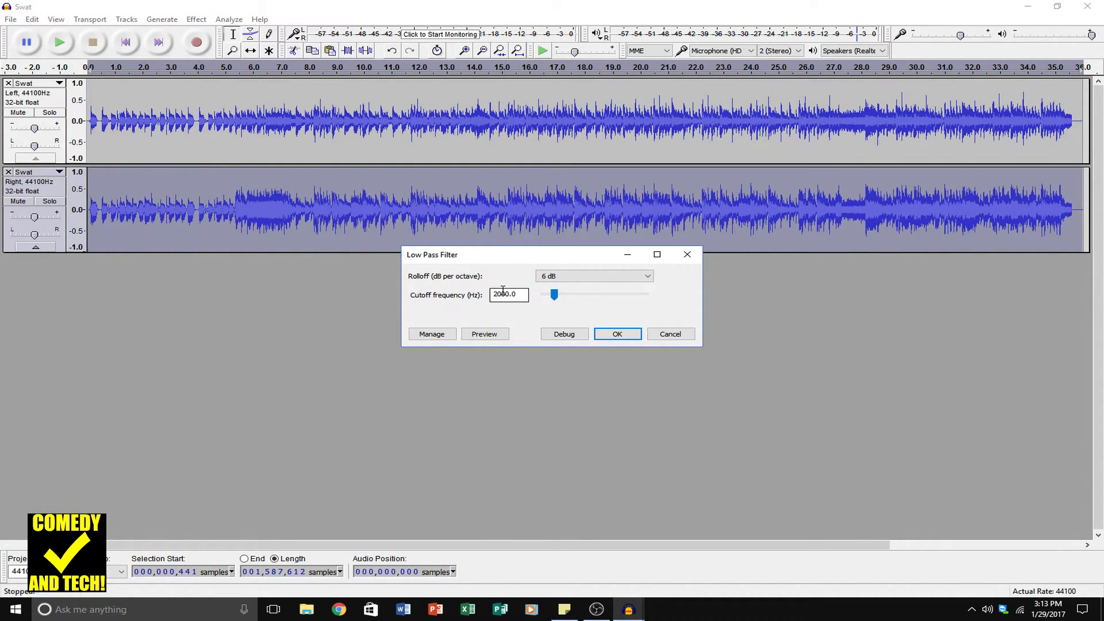
{"action": "double_click", "coordinate": [503, 294]}
{"action": "type", "text": "8000"}
{"action": "left_click", "coordinate": [614, 335]}
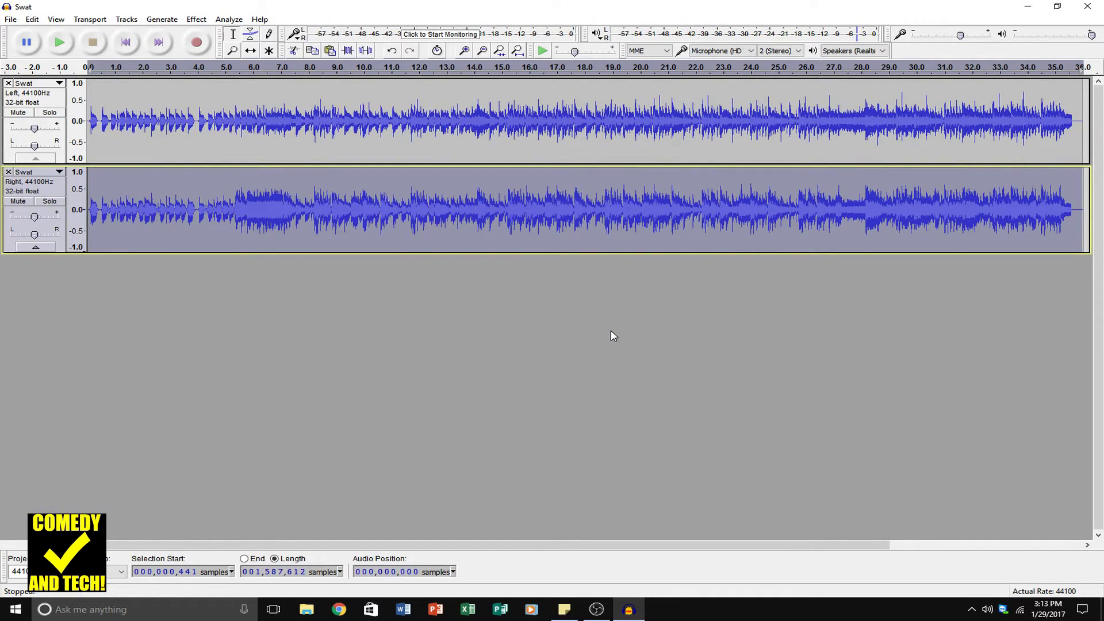
{"action": "left_click", "coordinate": [614, 335]}
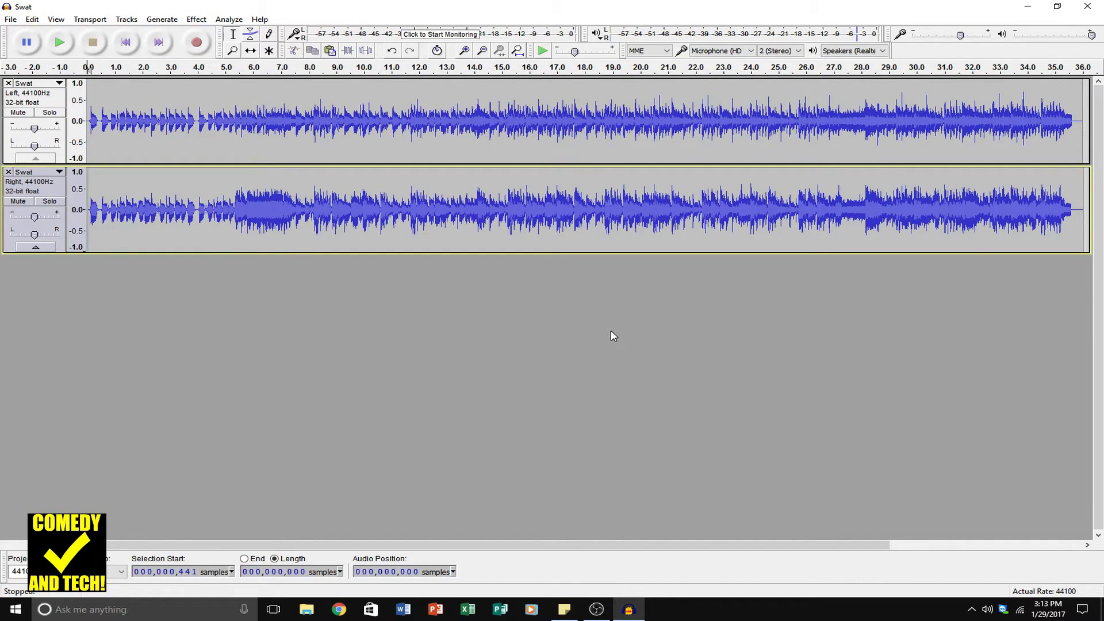
{"action": "key", "text": "space"}
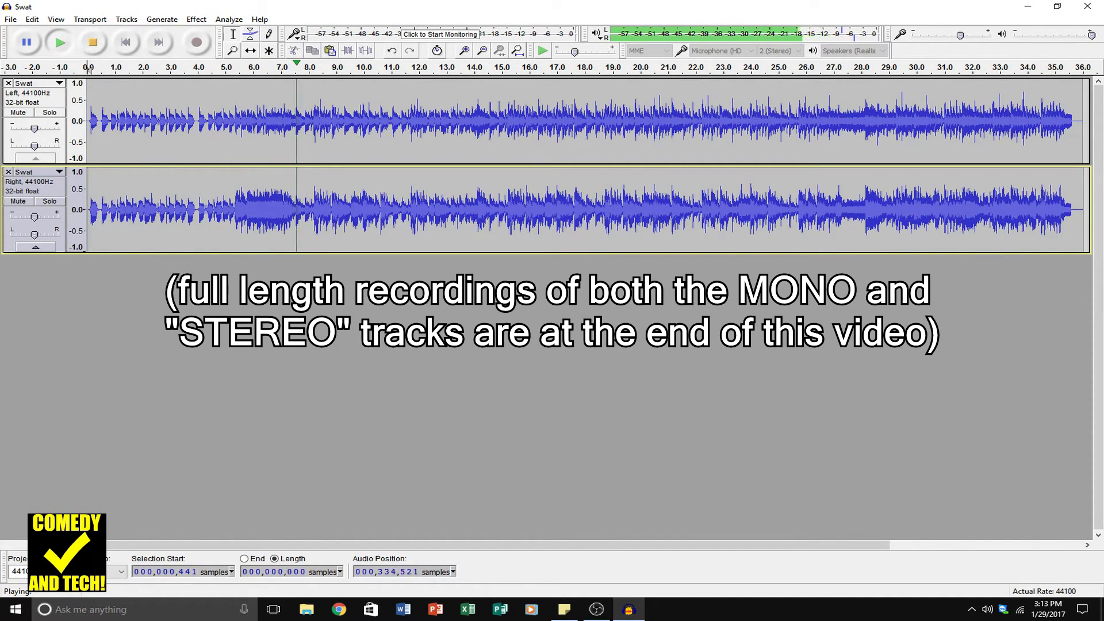
{"action": "key", "text": "space"}
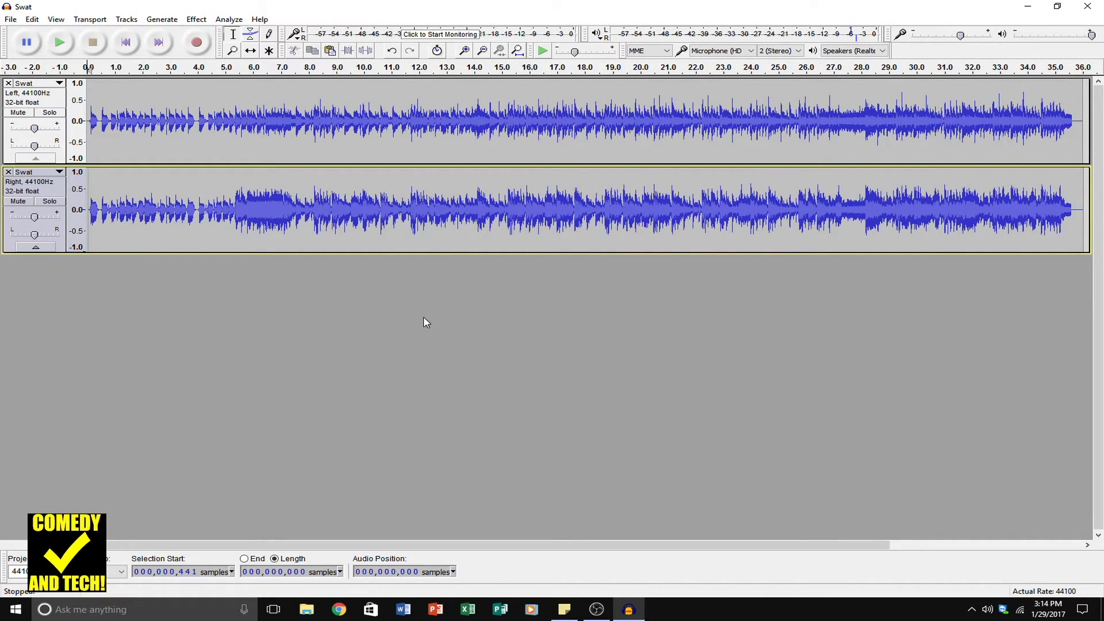
- Apply reverb using the Vocal I factory preset to the whole left-channel track
{"action": "double_click", "coordinate": [255, 130]}
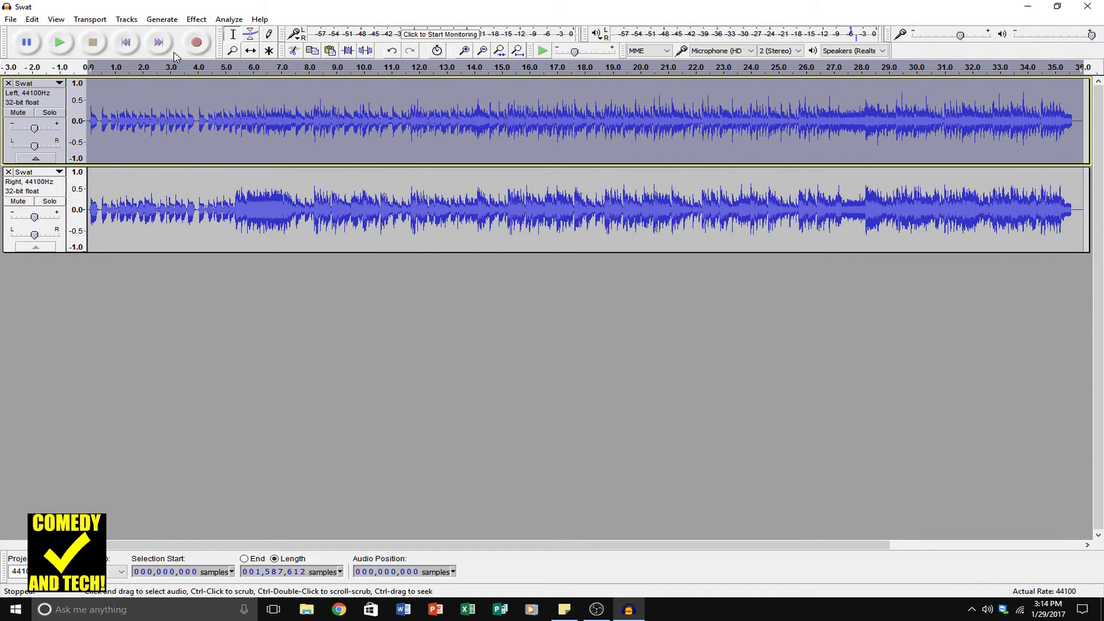
{"action": "left_click", "coordinate": [196, 19]}
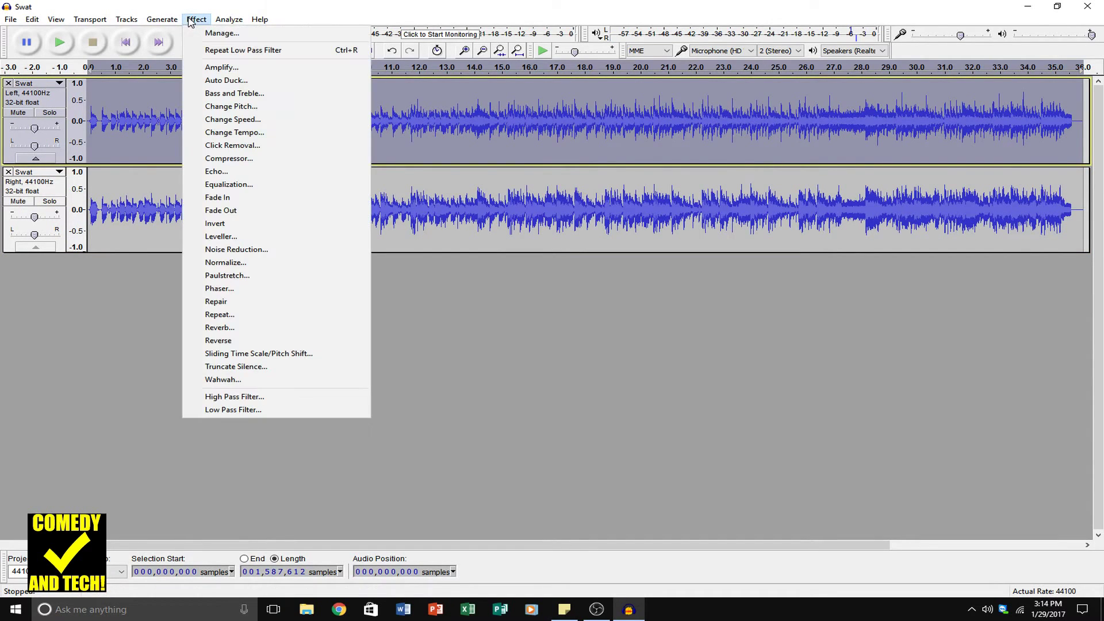
{"action": "left_click", "coordinate": [214, 327]}
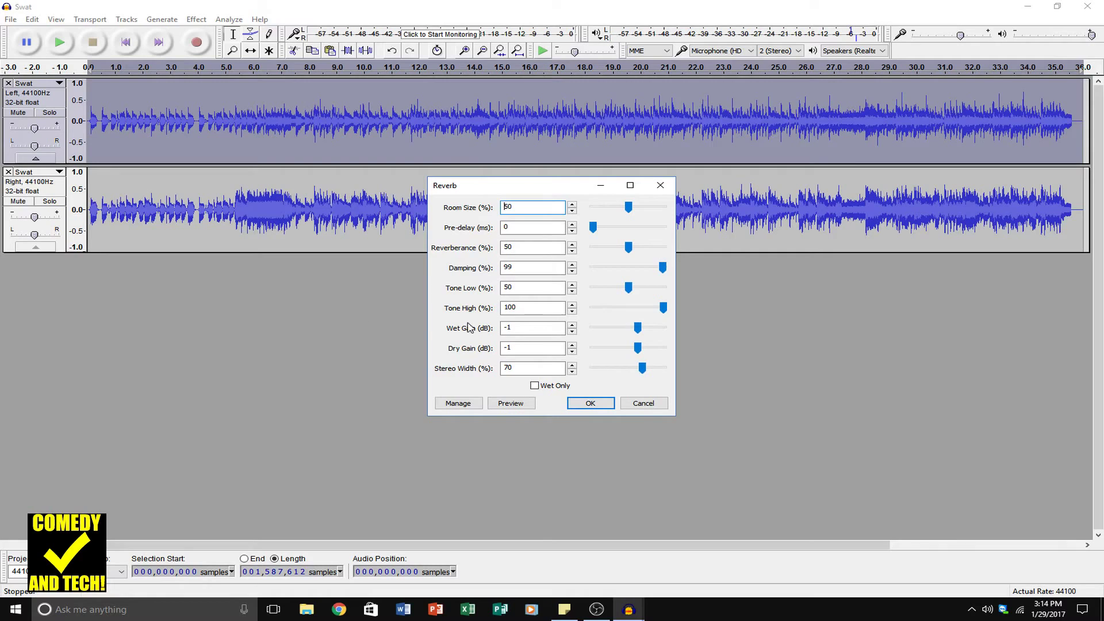
{"action": "left_click", "coordinate": [471, 404]}
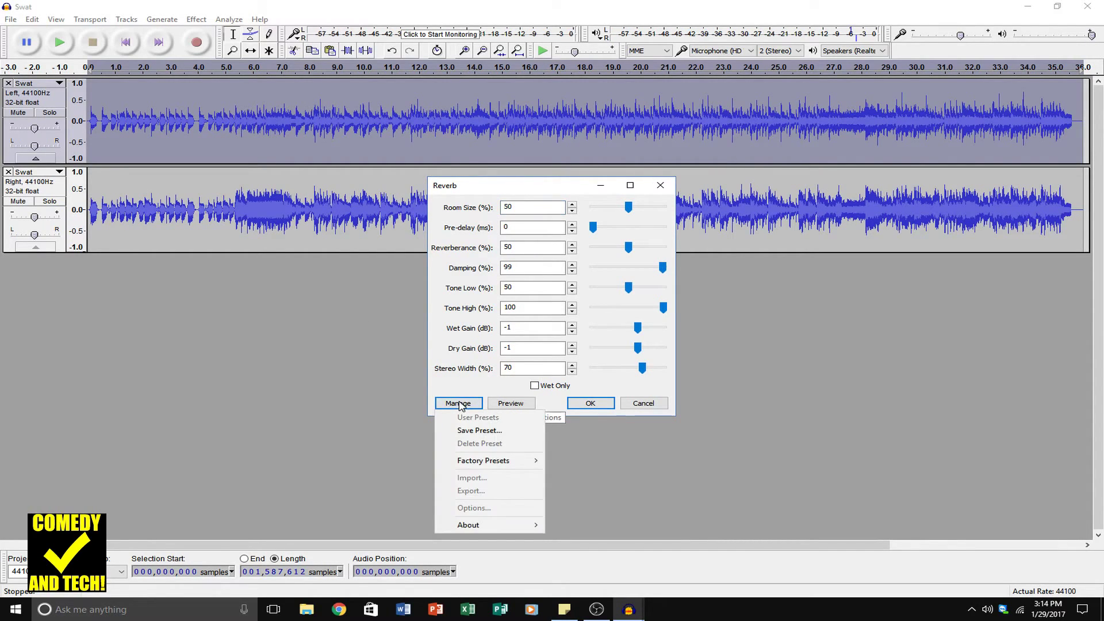
{"action": "mouse_move", "coordinate": [475, 462]}
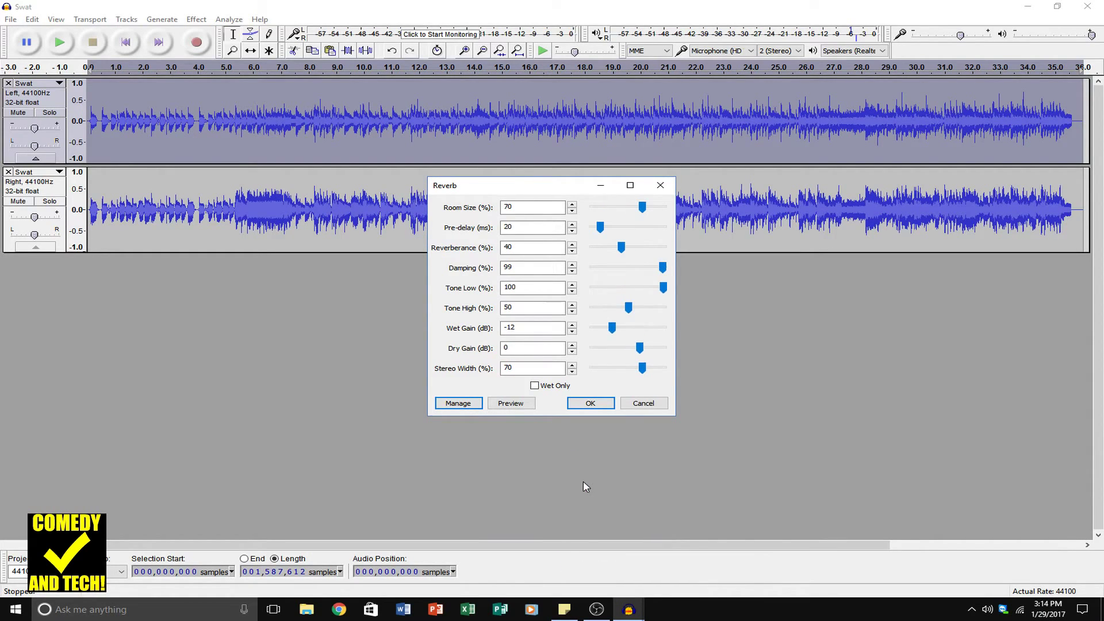
{"action": "left_click", "coordinate": [577, 406]}
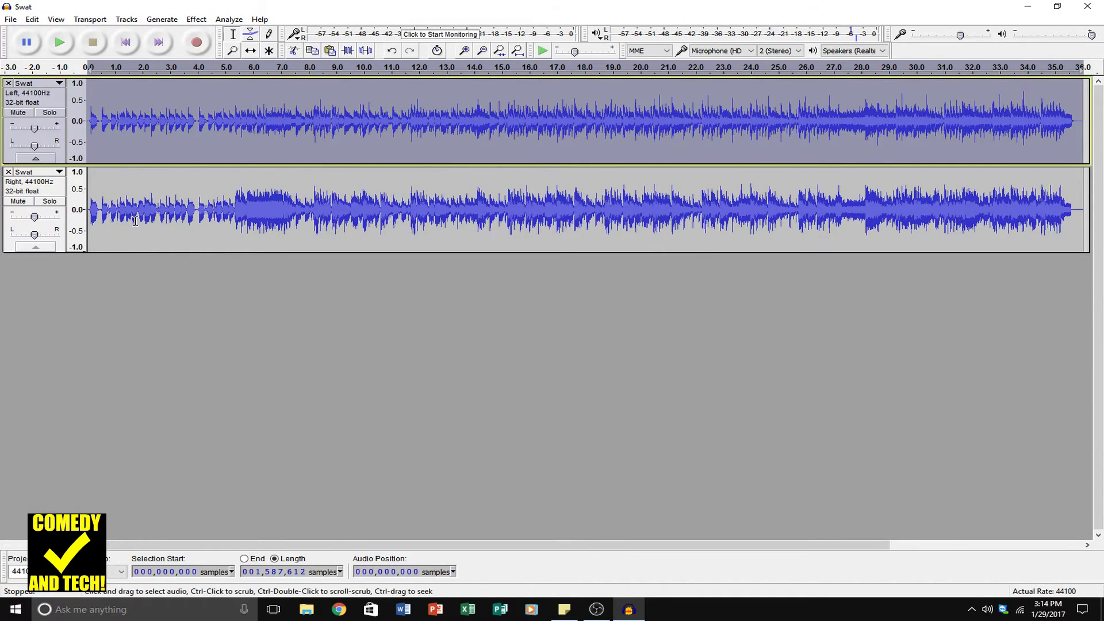
{"action": "left_click", "coordinate": [135, 221]}
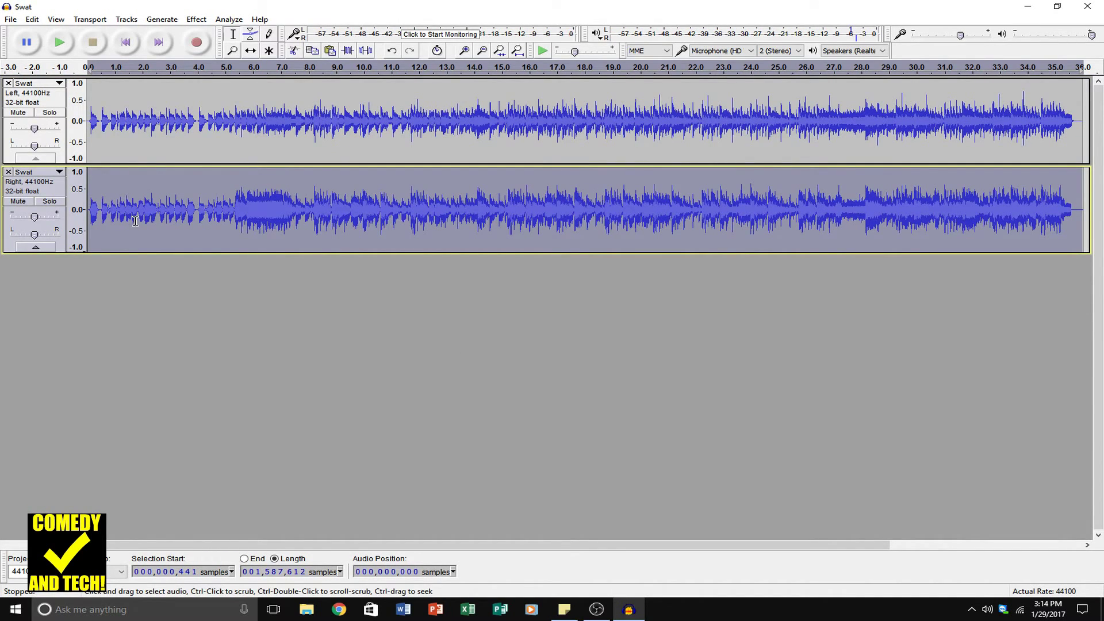
- Apply reverb with the Vocal II factory preset (Room Size 50%, Pre-delay 0 ms) to the right track
{"action": "left_click", "coordinate": [196, 19]}
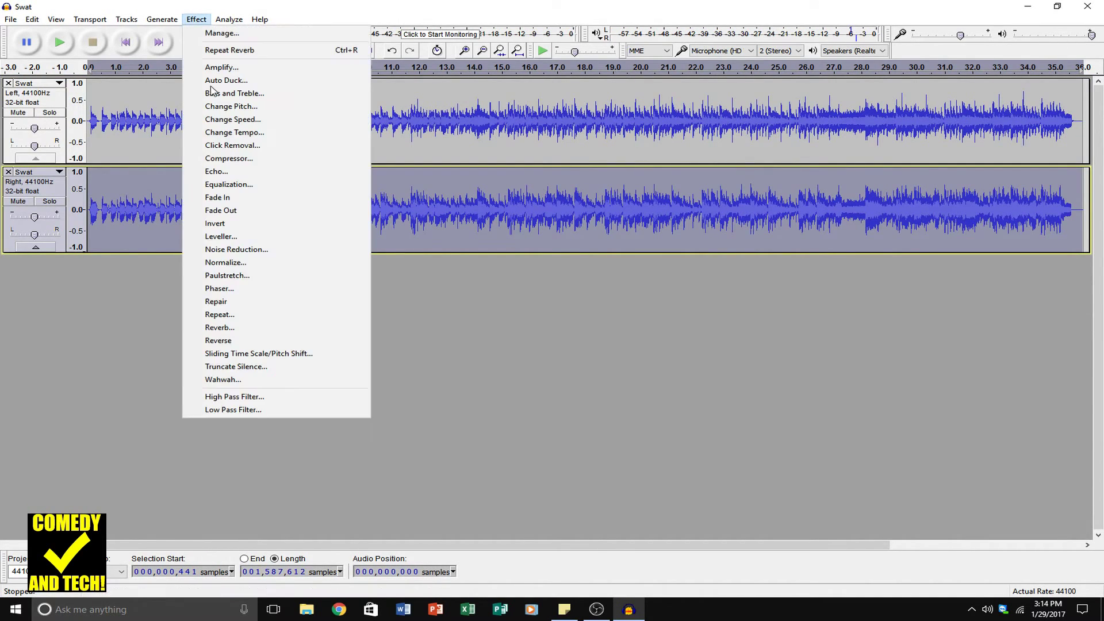
{"action": "left_click", "coordinate": [231, 328]}
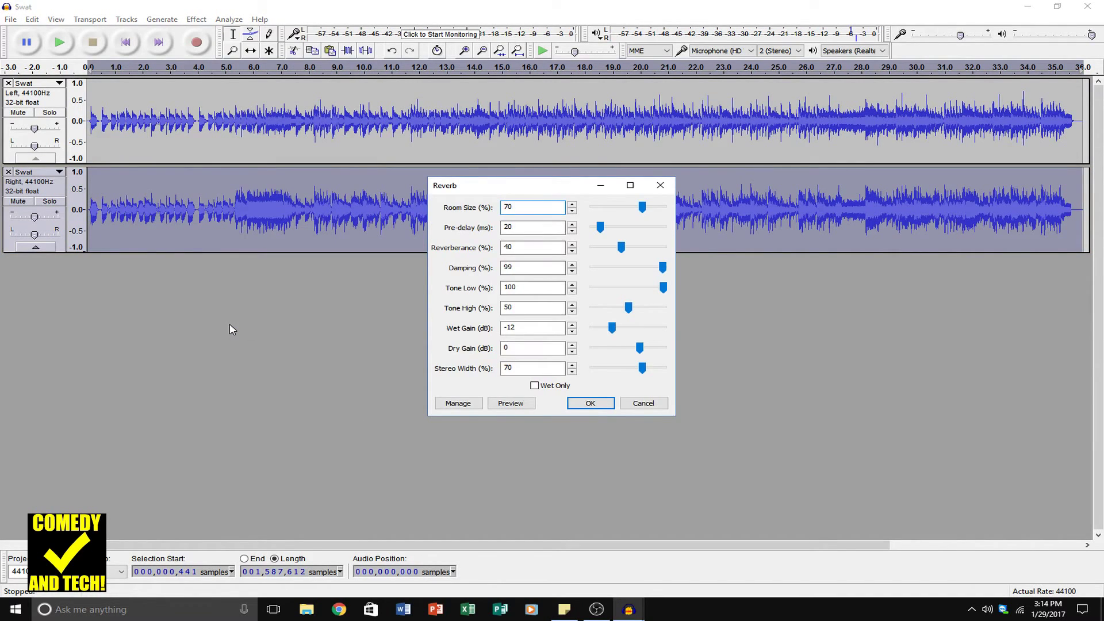
{"action": "left_click", "coordinate": [459, 403]}
{"action": "mouse_move", "coordinate": [472, 464]}
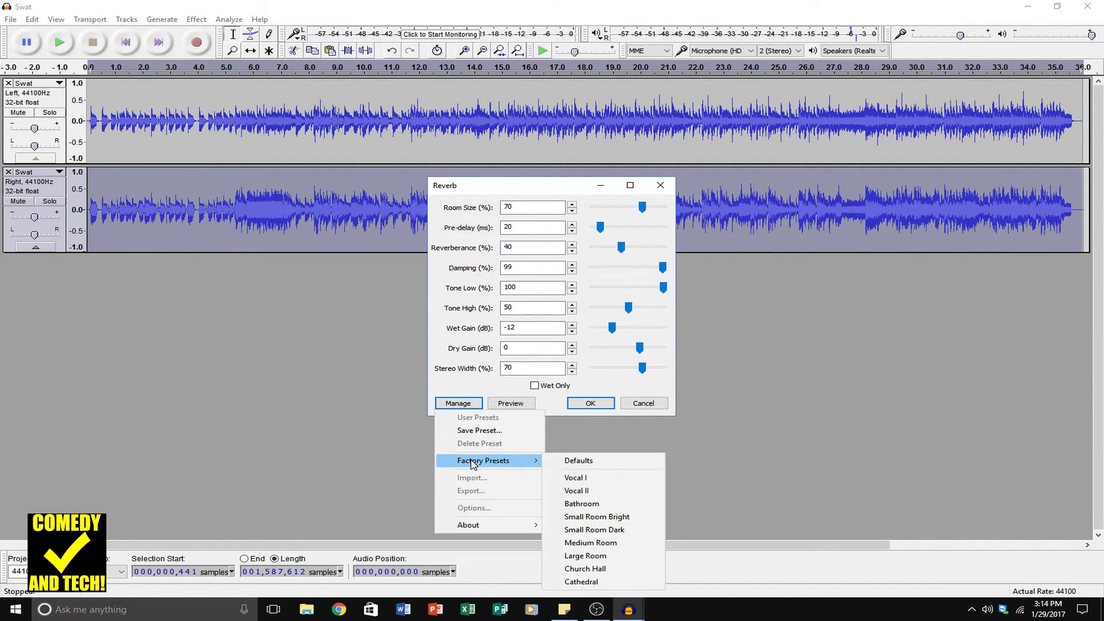
{"action": "left_click", "coordinate": [567, 493]}
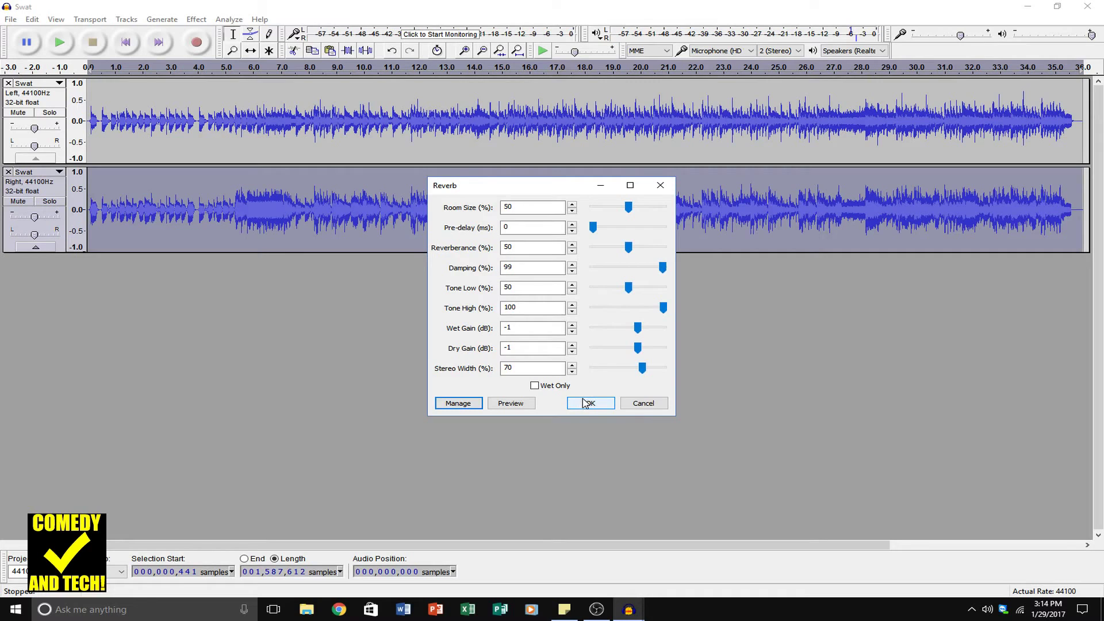
{"action": "left_click", "coordinate": [584, 403]}
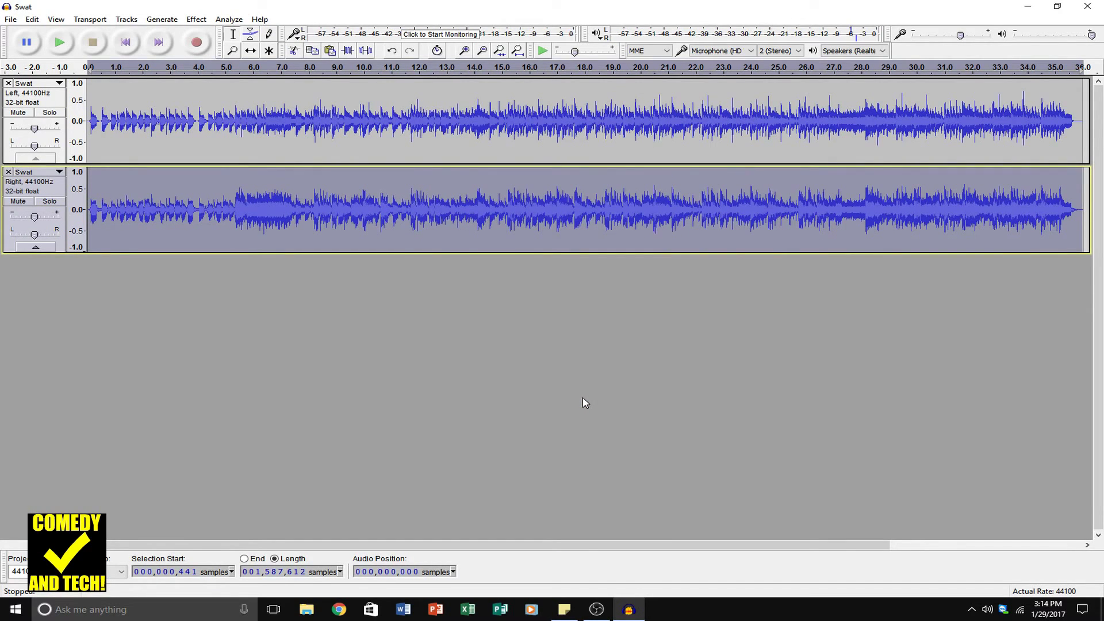
{"action": "left_click", "coordinate": [583, 403]}
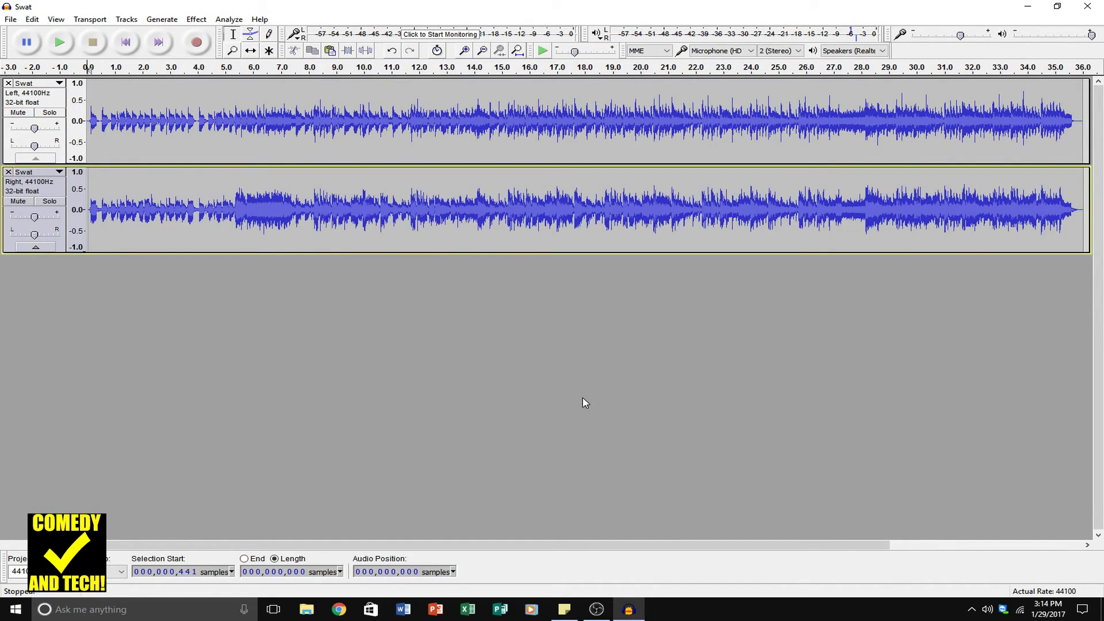
{"action": "key", "text": "space"}
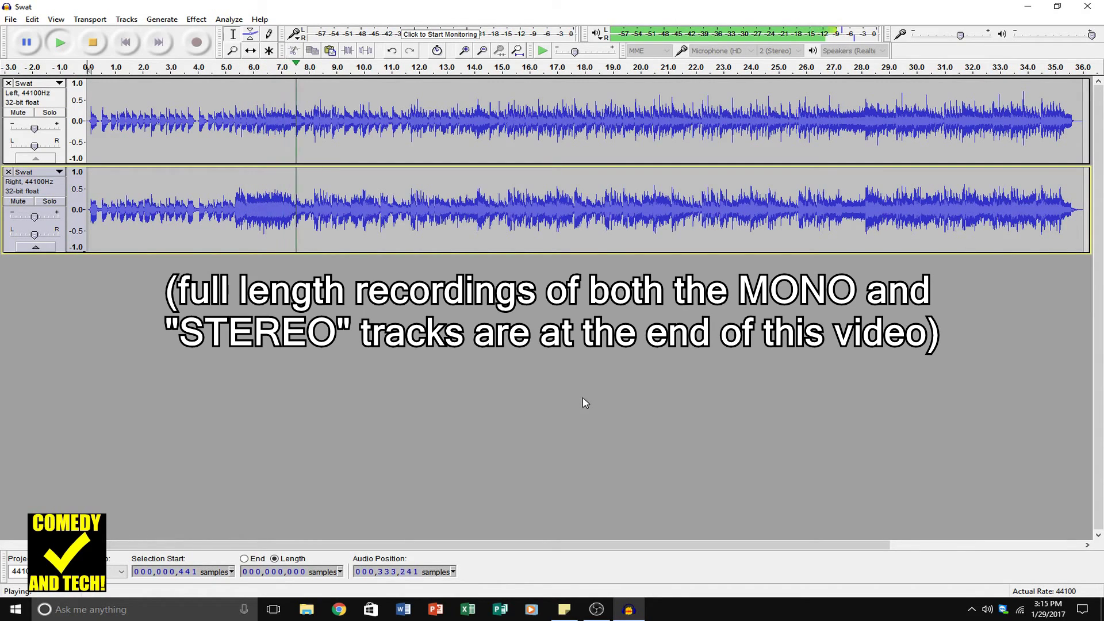
{"action": "key", "text": "space"}
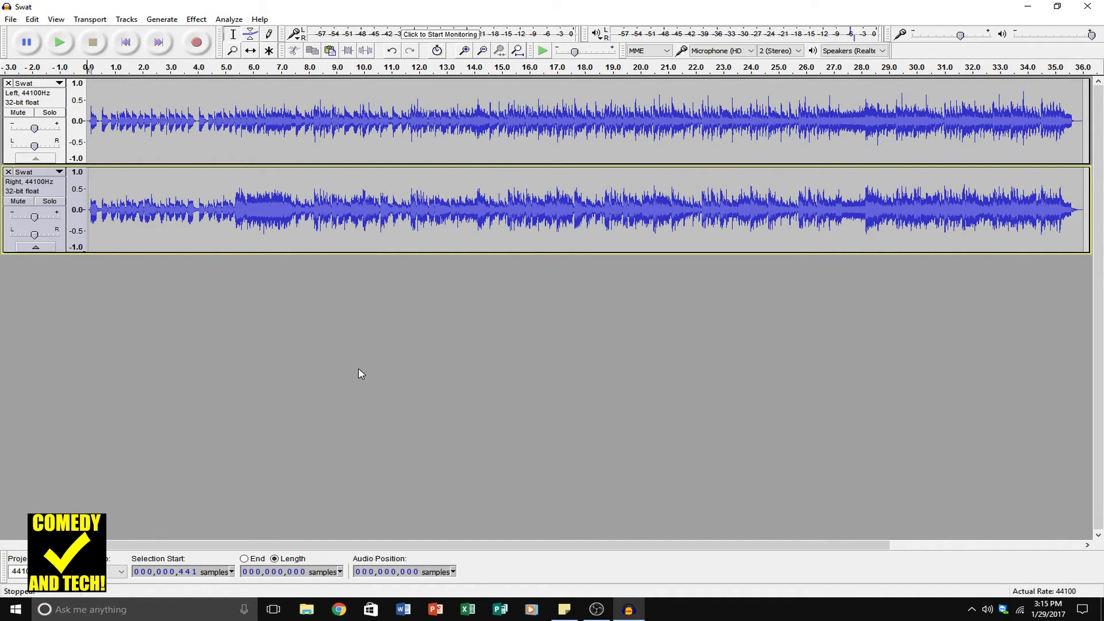
- Use Make Stereo Track on the top Swat track to merge both channels
{"action": "left_click", "coordinate": [37, 85]}
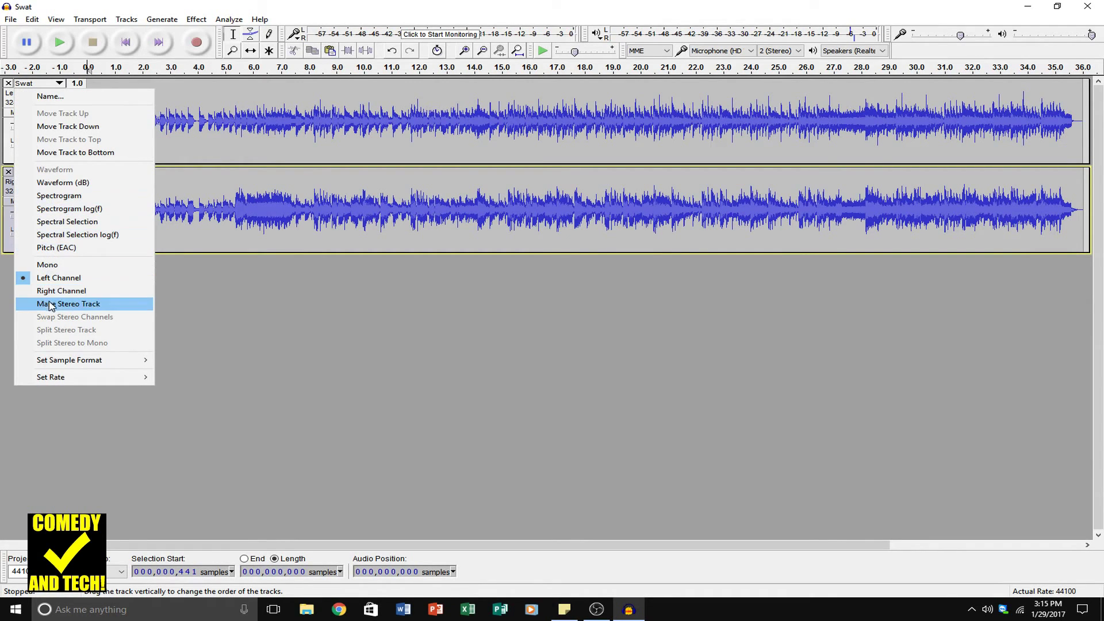
{"action": "left_click", "coordinate": [109, 313]}
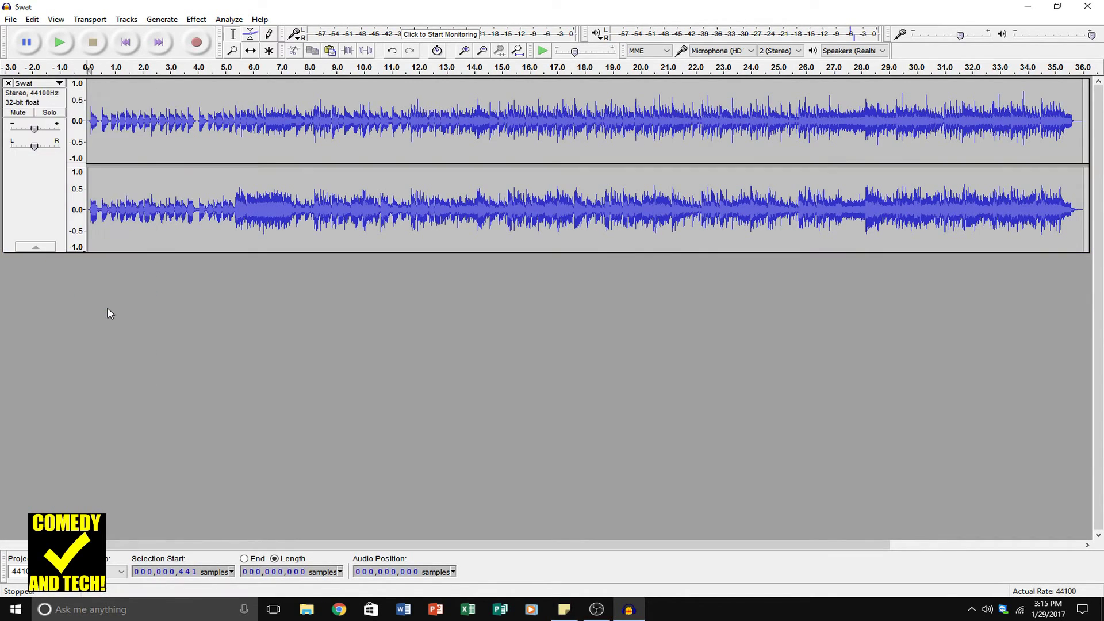
{"action": "left_click", "coordinate": [89, 276]}
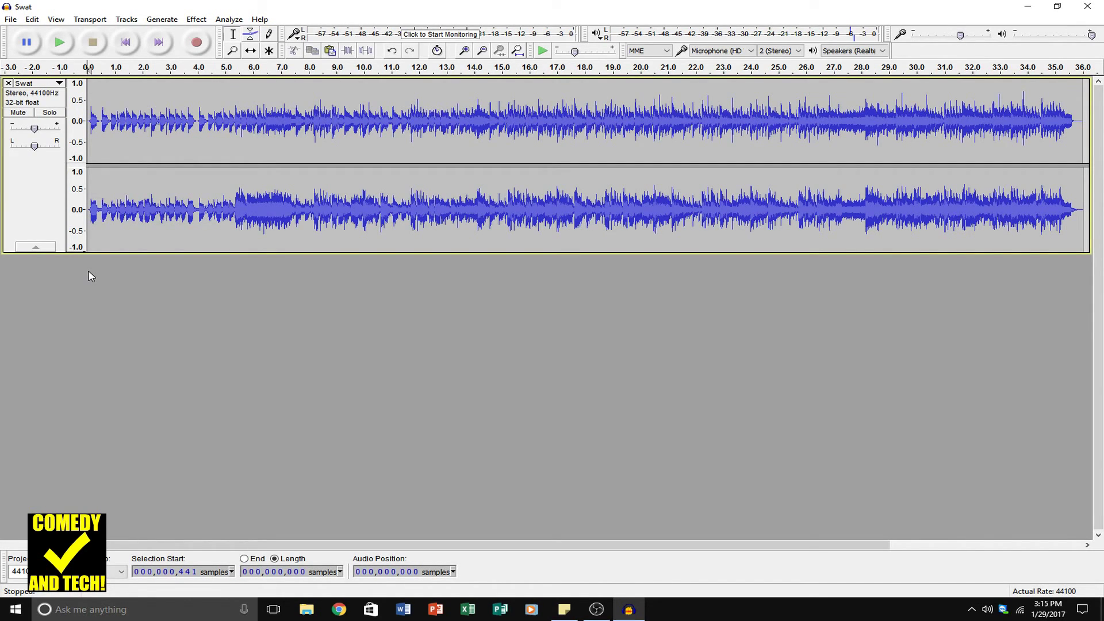